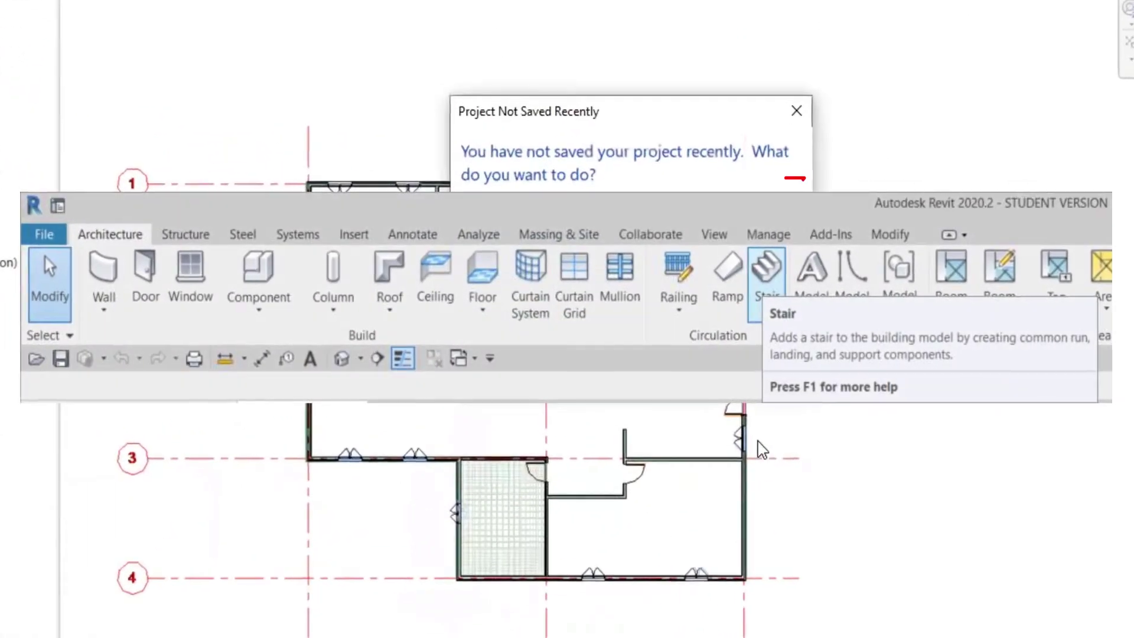
# Start a stair on Level 1 rising to Level 2, then cancel the trial run preview.
pyautogui.click(769, 271)
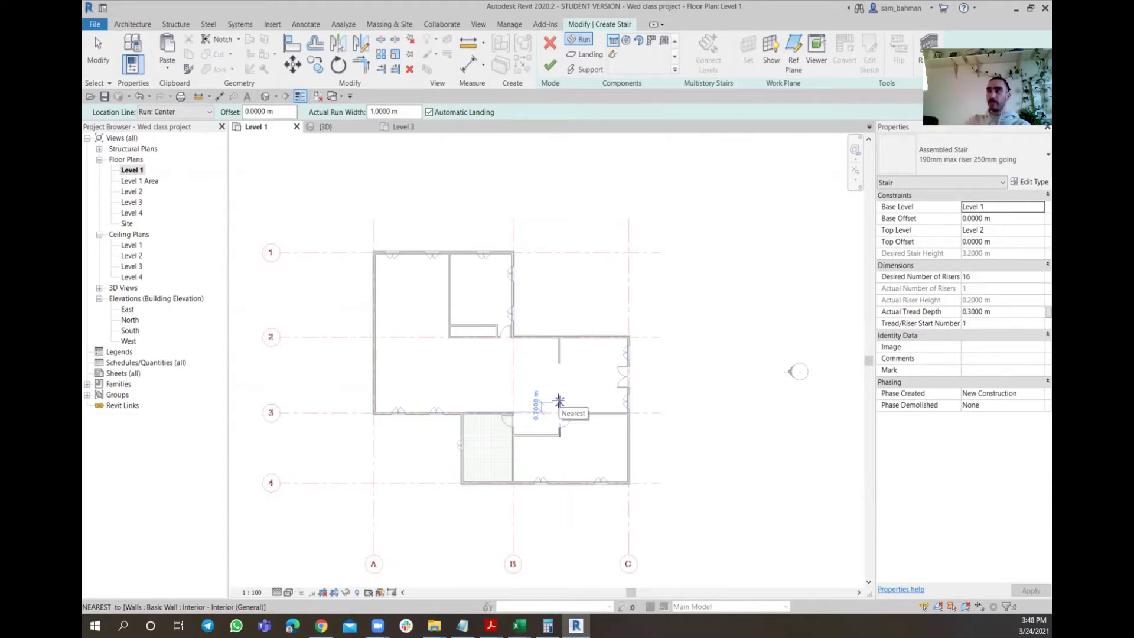
pyautogui.press('Escape')
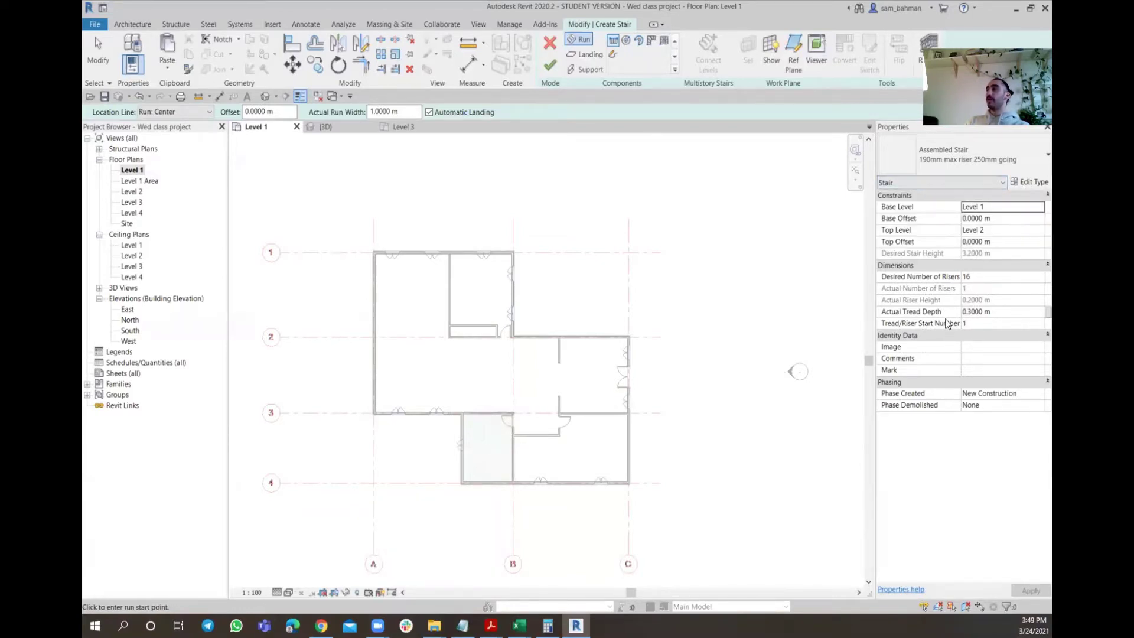
pyautogui.click(1030, 183)
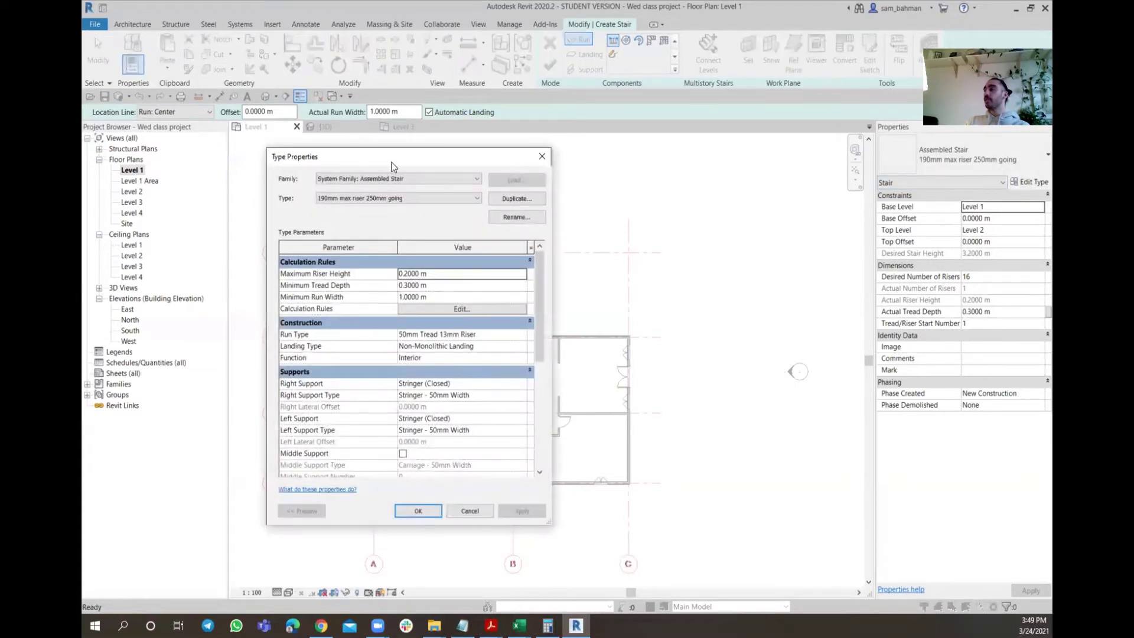
pyautogui.moveTo(392, 166); pyautogui.dragTo(725, 148)
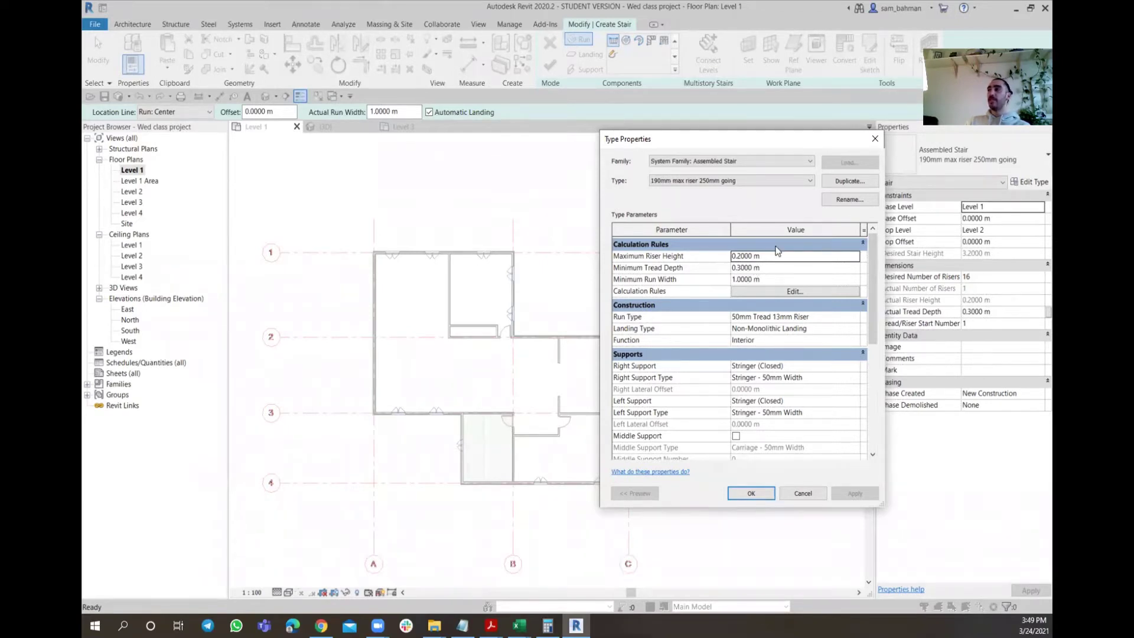
pyautogui.scroll(-4, 744, 328)
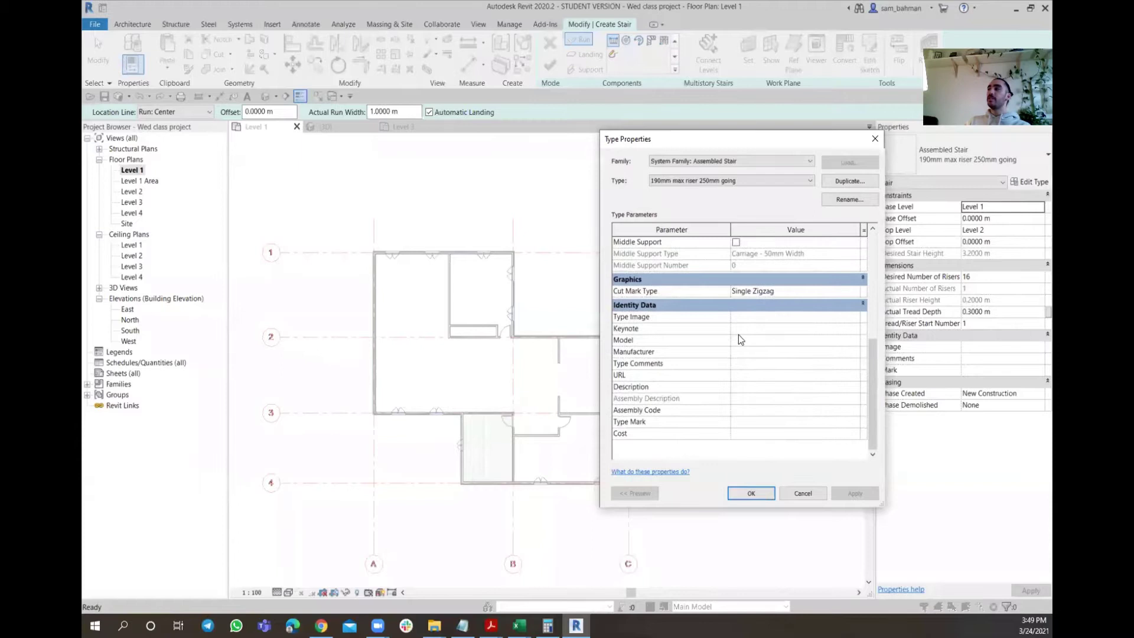
pyautogui.scroll(4, 737, 339)
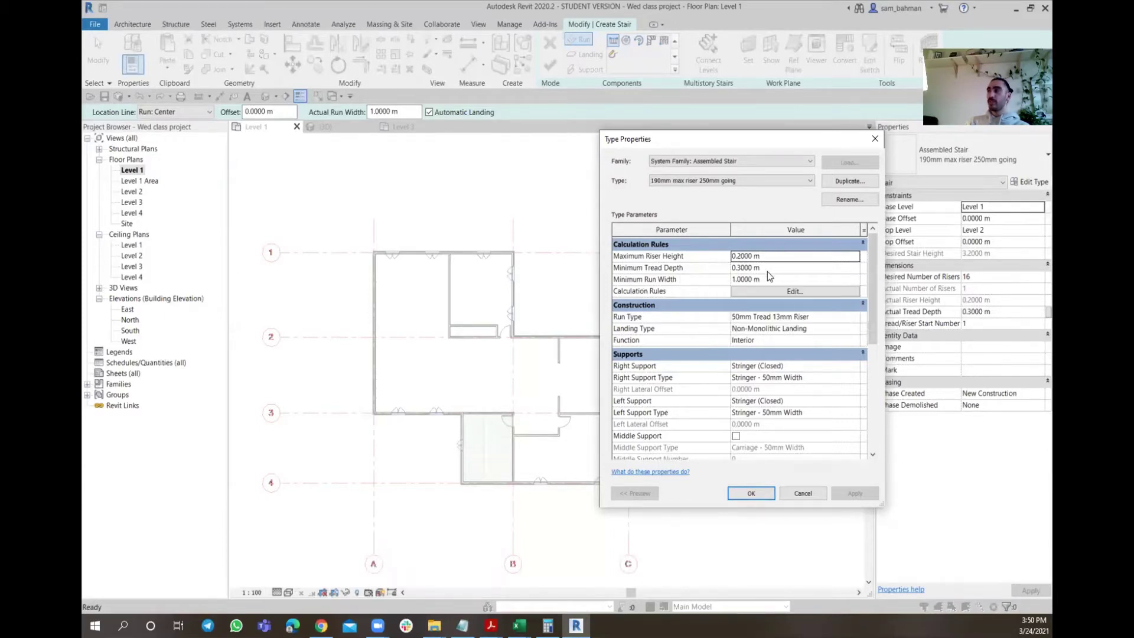
pyautogui.click(753, 492)
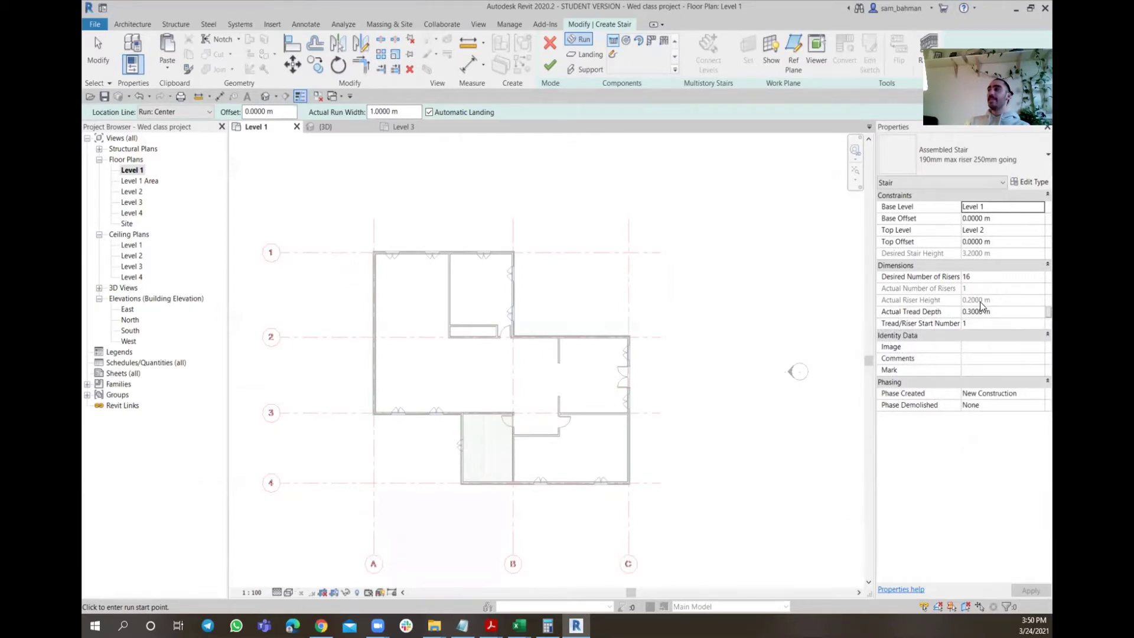
pyautogui.click(1022, 184)
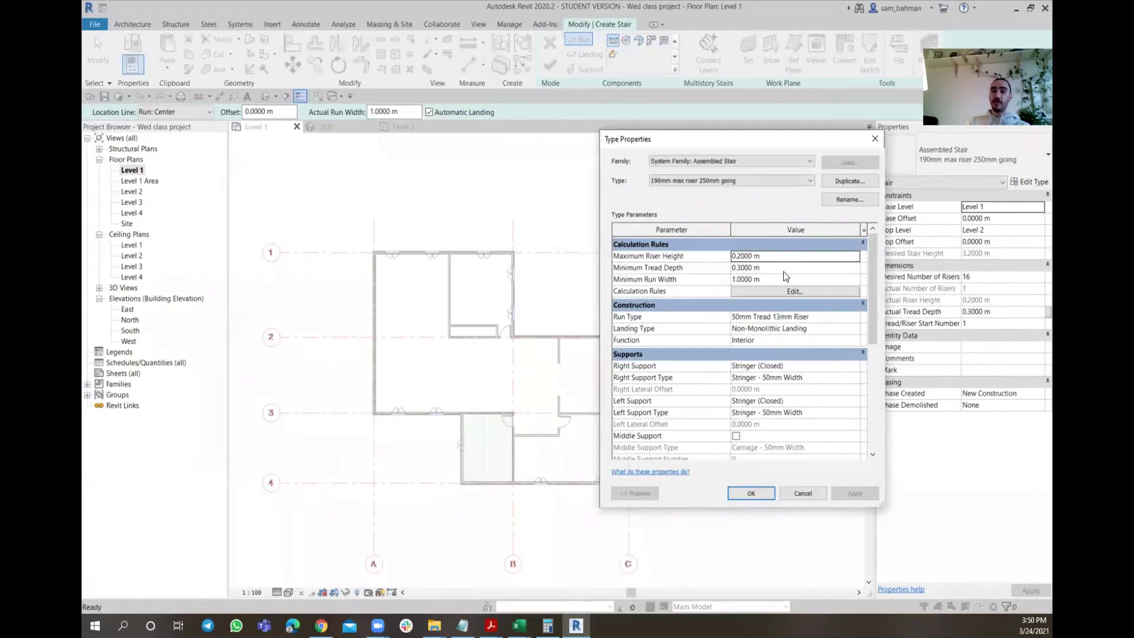
pyautogui.click(752, 493)
# Pick the stair run's start point inside the hatched room, previewing a 4.5000 m run.
pyautogui.scroll(8, 506, 391)
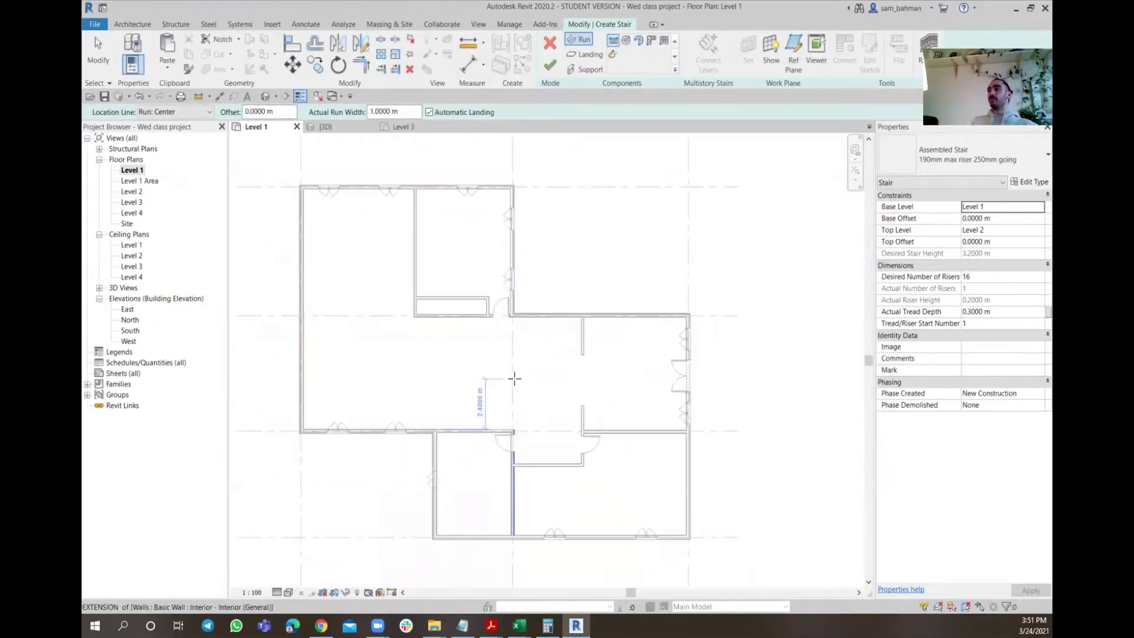
pyautogui.scroll(2, 589, 355)
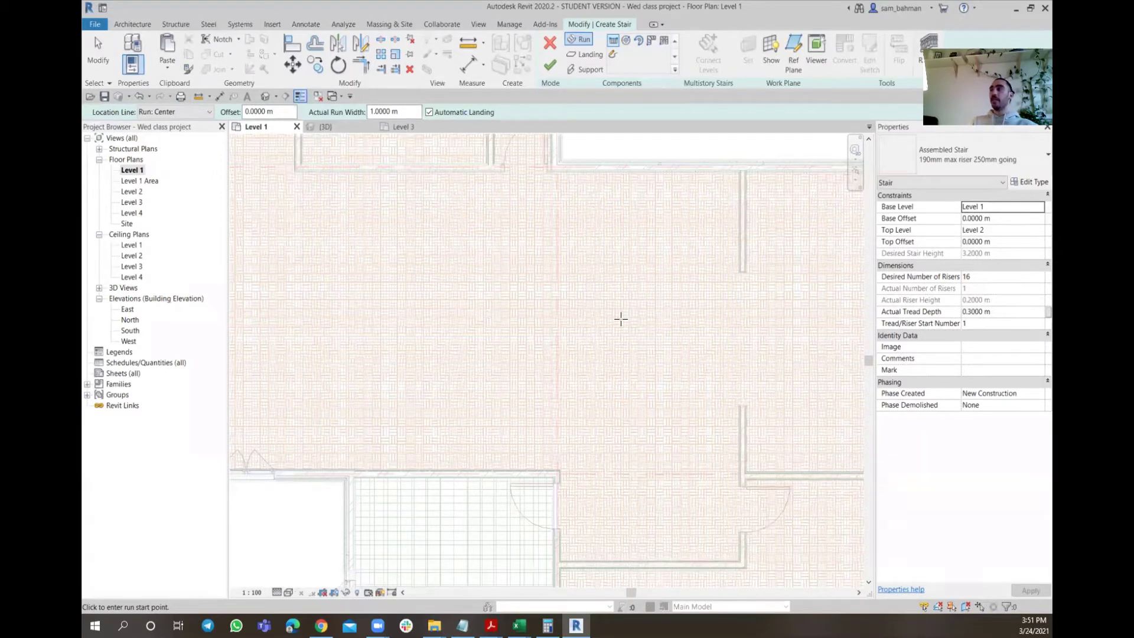
pyautogui.click(663, 361)
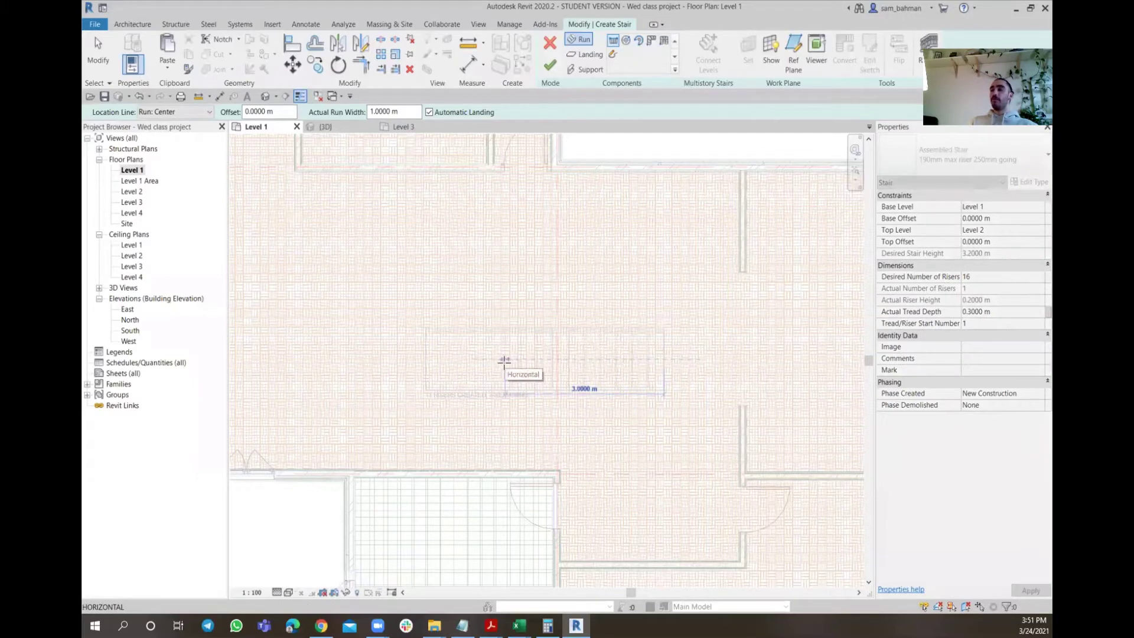
pyautogui.scroll(3, 504, 361)
pyautogui.scroll(2, 503, 361)
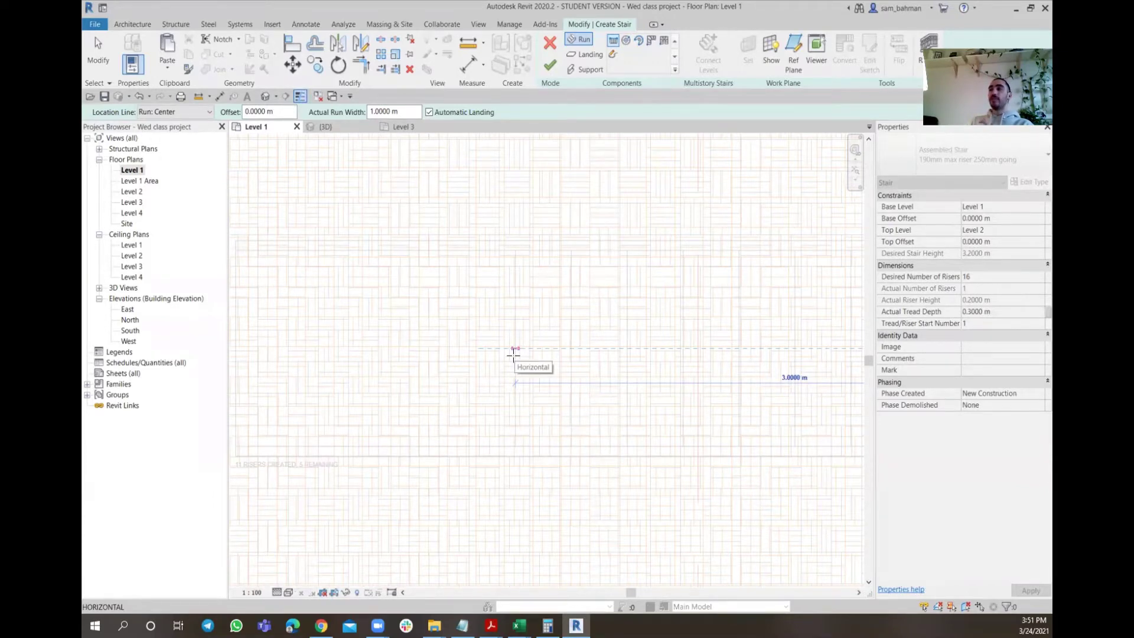
pyautogui.scroll(-1, 514, 354)
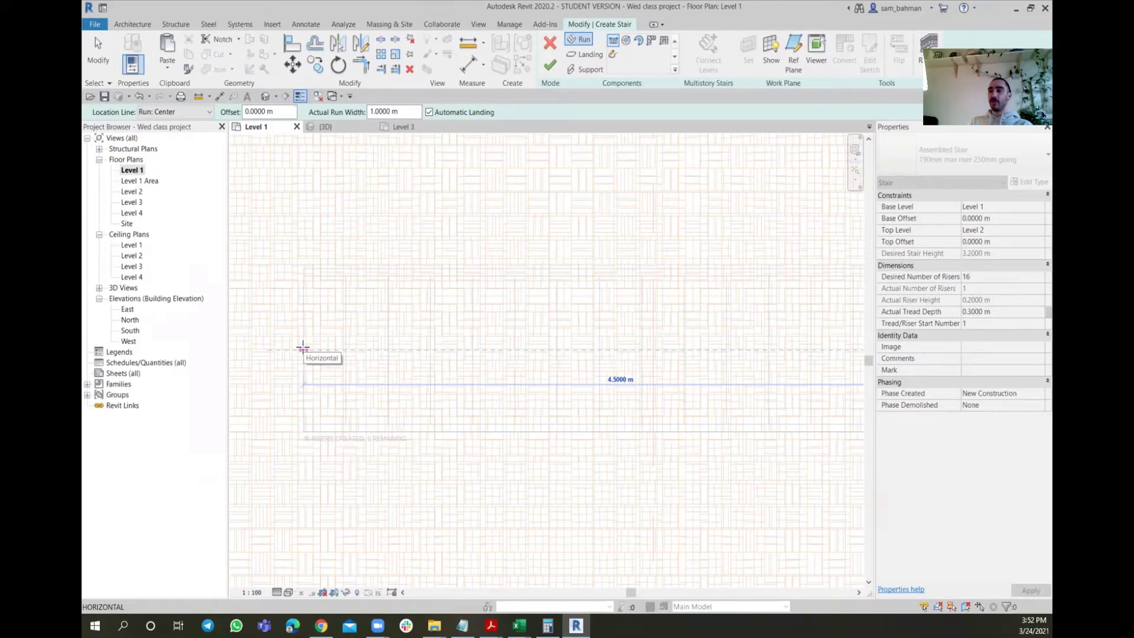
# Pick a fresh run start point and stretch the run to 2.1000 m.
pyautogui.click(303, 347)
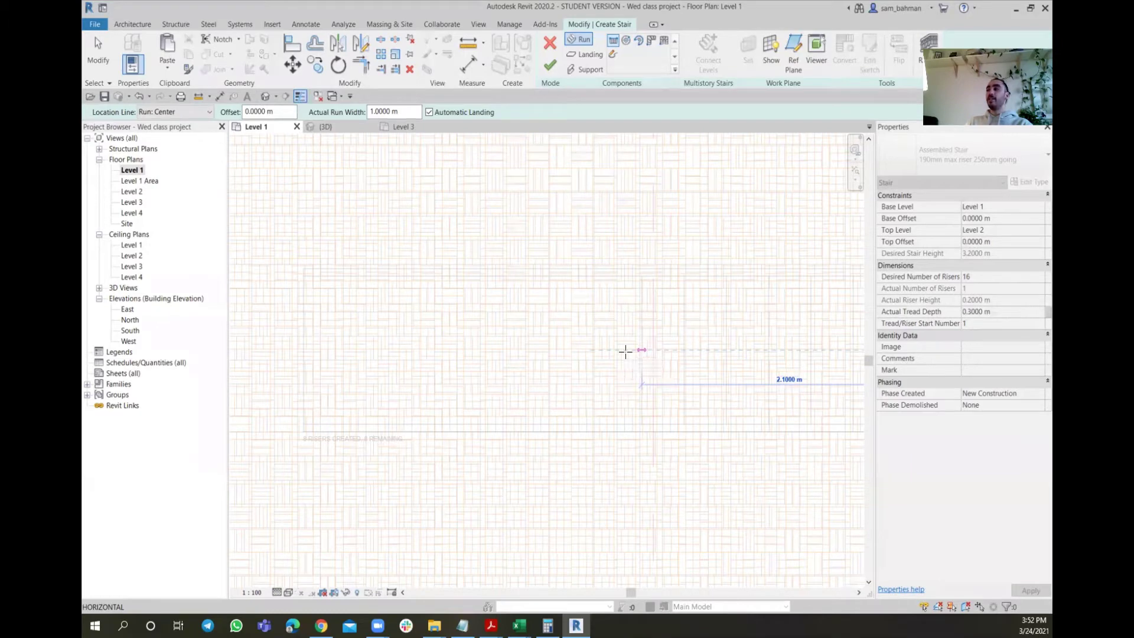
pyautogui.scroll(-2, 540, 380)
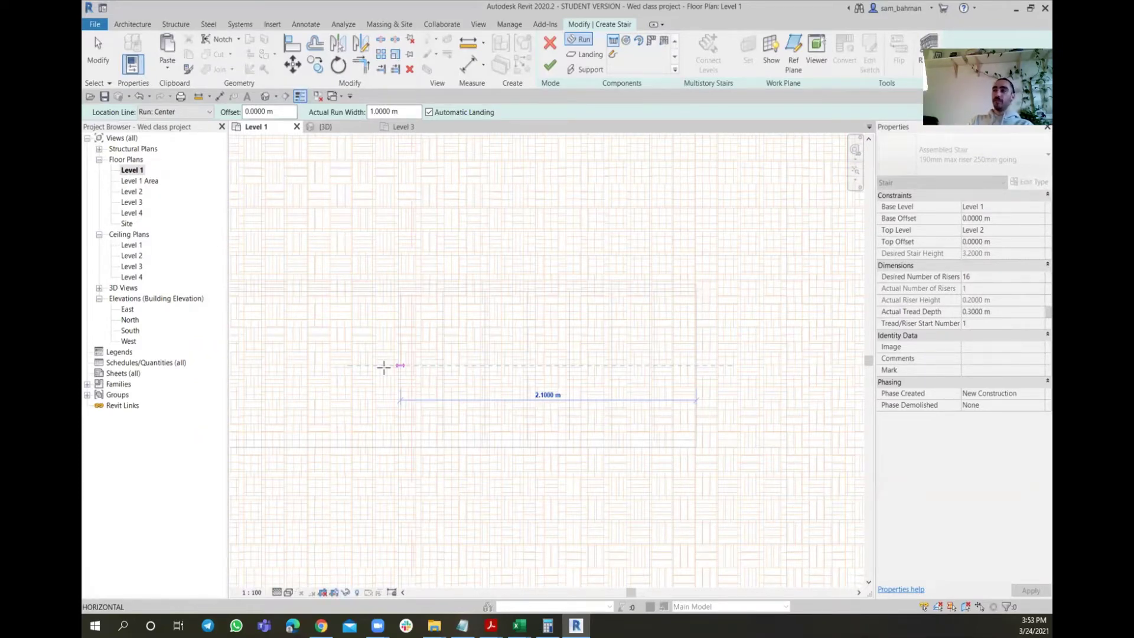
# End the first run at 2.1000 m with 8 risers, then pan the plan down.
pyautogui.click(384, 367)
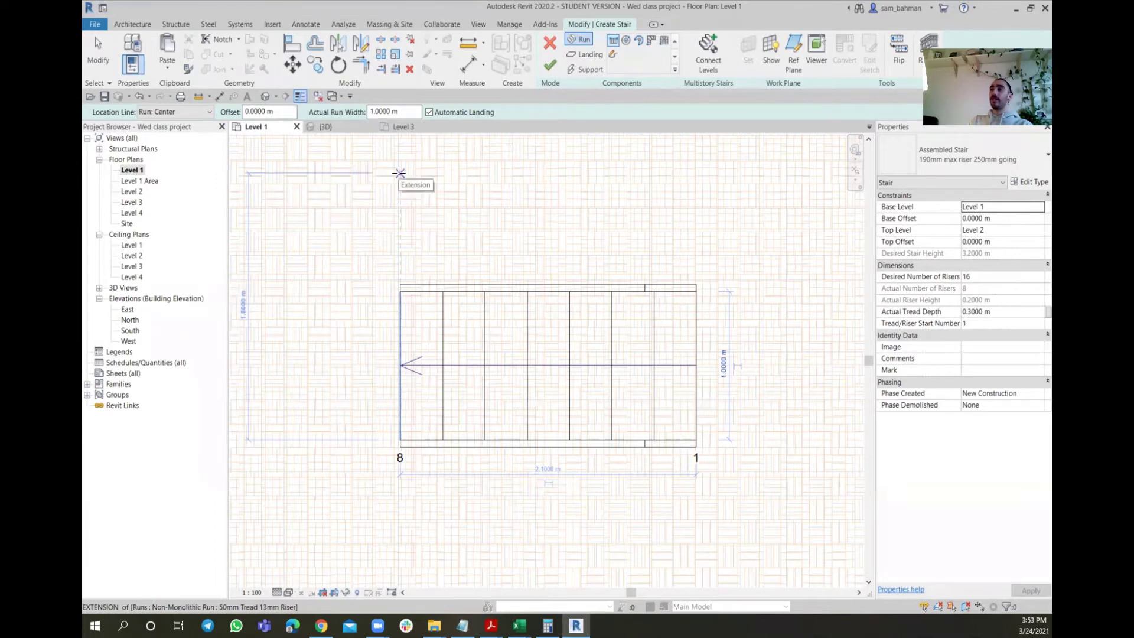
pyautogui.moveTo(397, 172); pyautogui.dragTo(388, 329, button='middle')
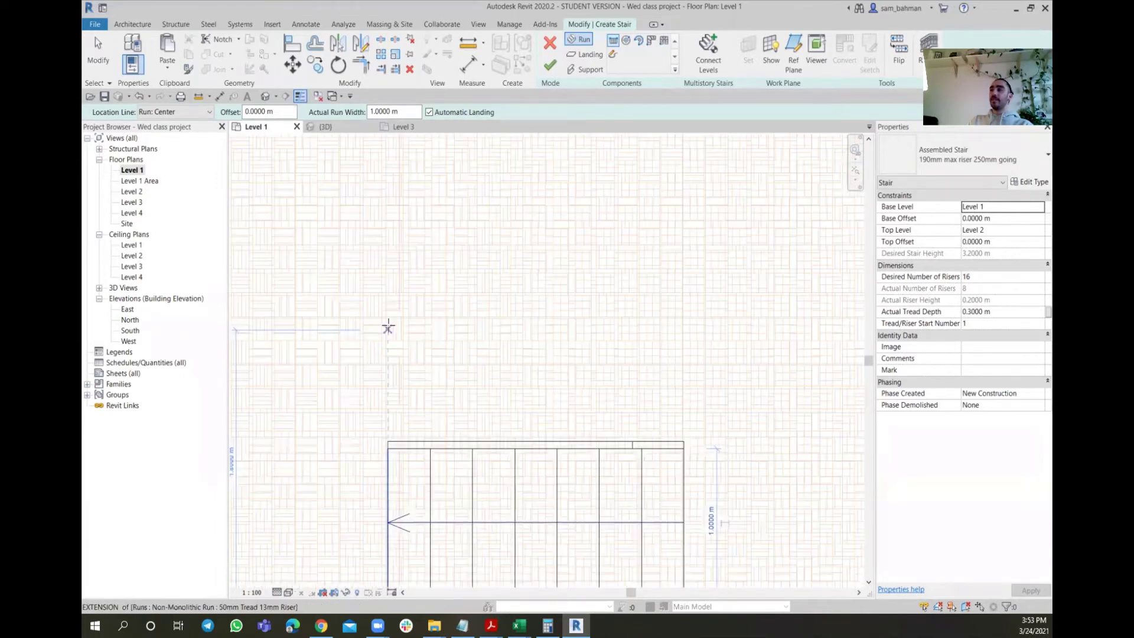
# Place the second 8-riser run parallel above the first, reaching all 16 risers with a landing.
pyautogui.click(388, 230)
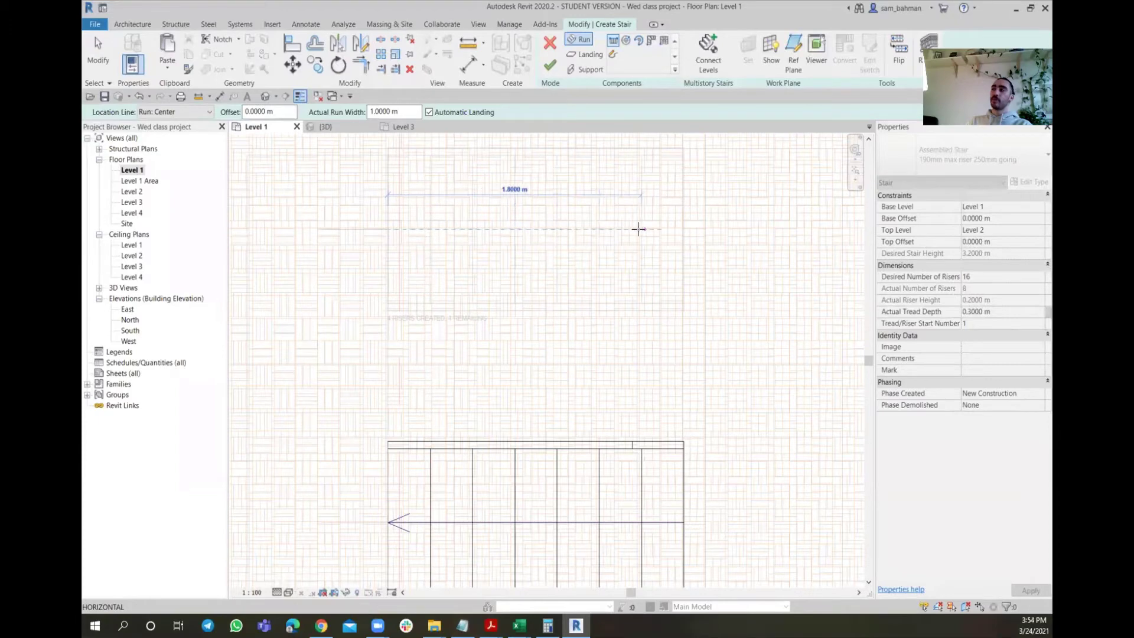
pyautogui.scroll(-2, 640, 234)
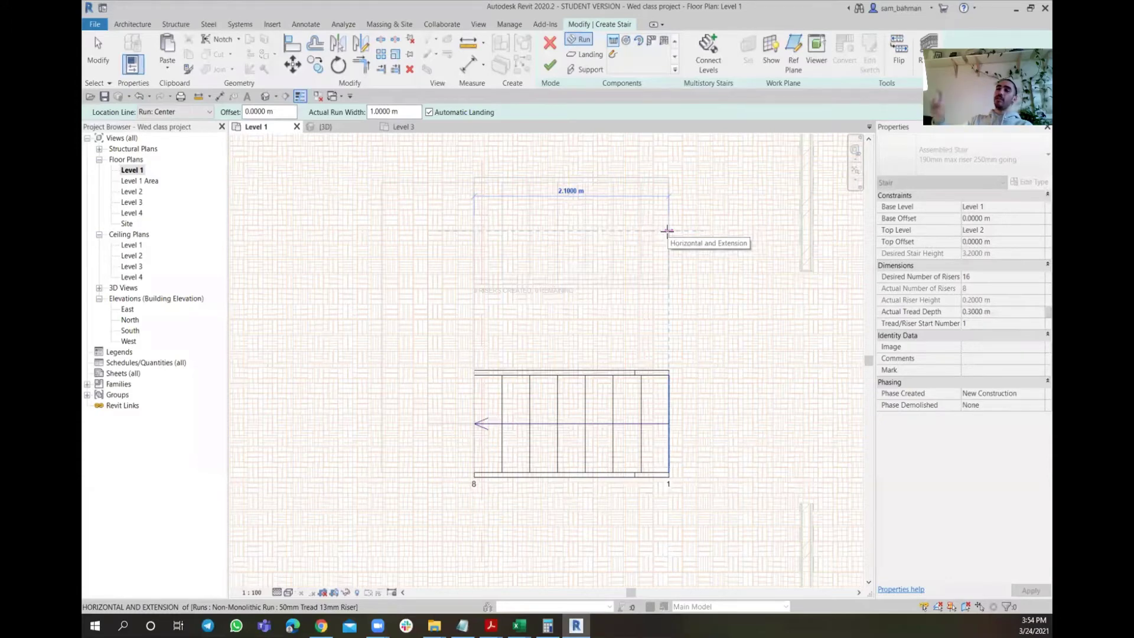
pyautogui.click(668, 231)
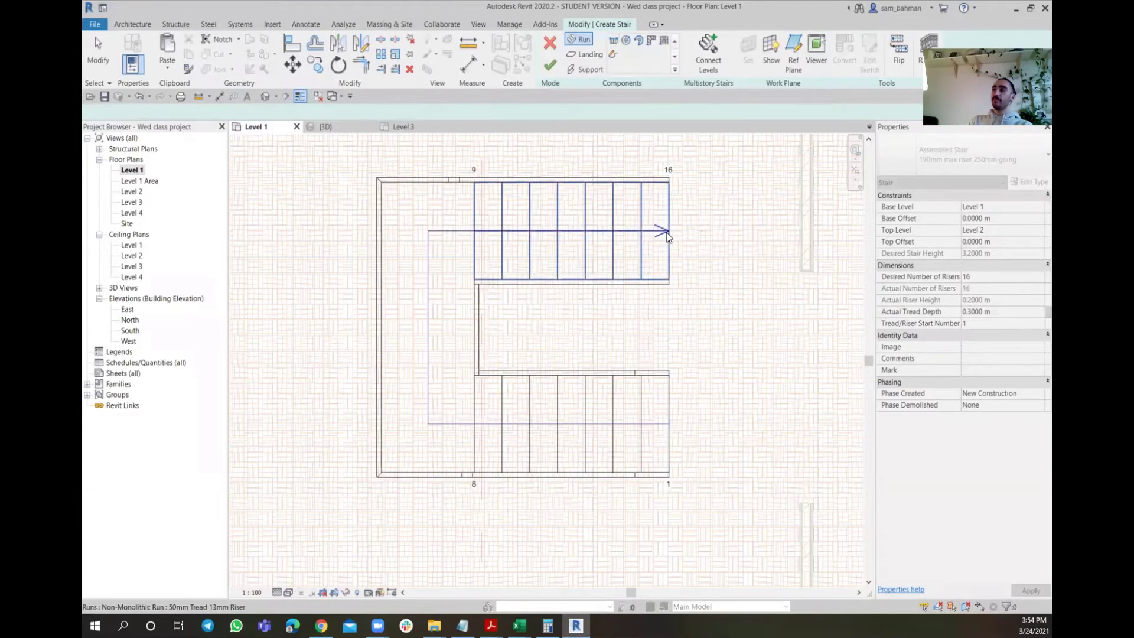
# End the Run tool, leaving the two-run U-shaped stair in edit mode.
pyautogui.press('Escape')
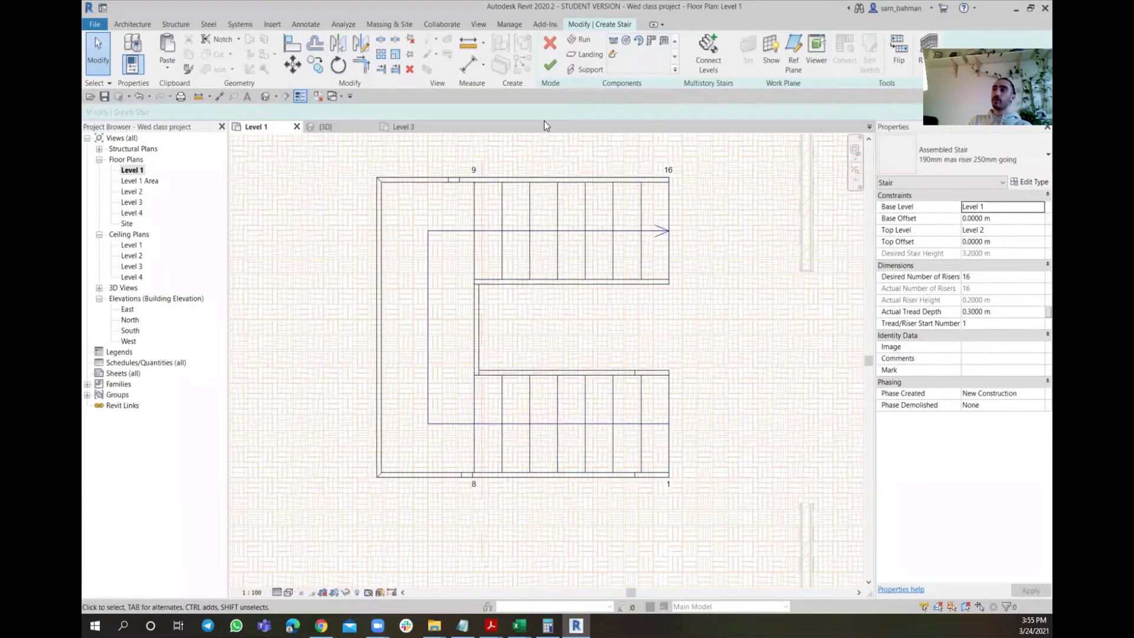
pyautogui.click(549, 67)
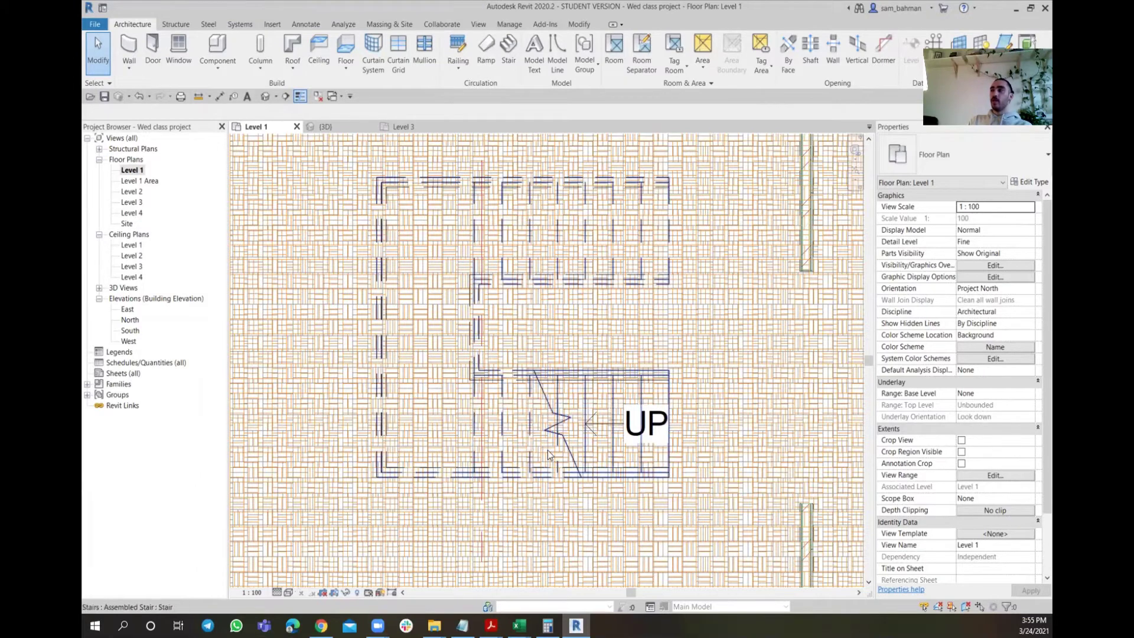
pyautogui.click(509, 445)
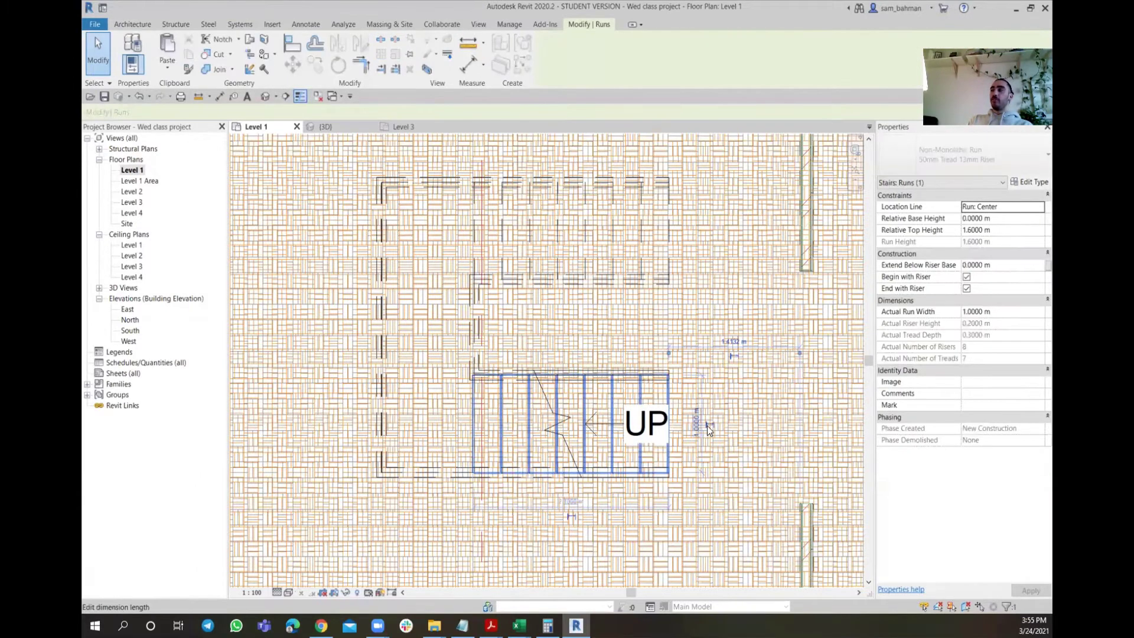
pyautogui.scroll(3, 728, 427)
pyautogui.scroll(-5, 646, 430)
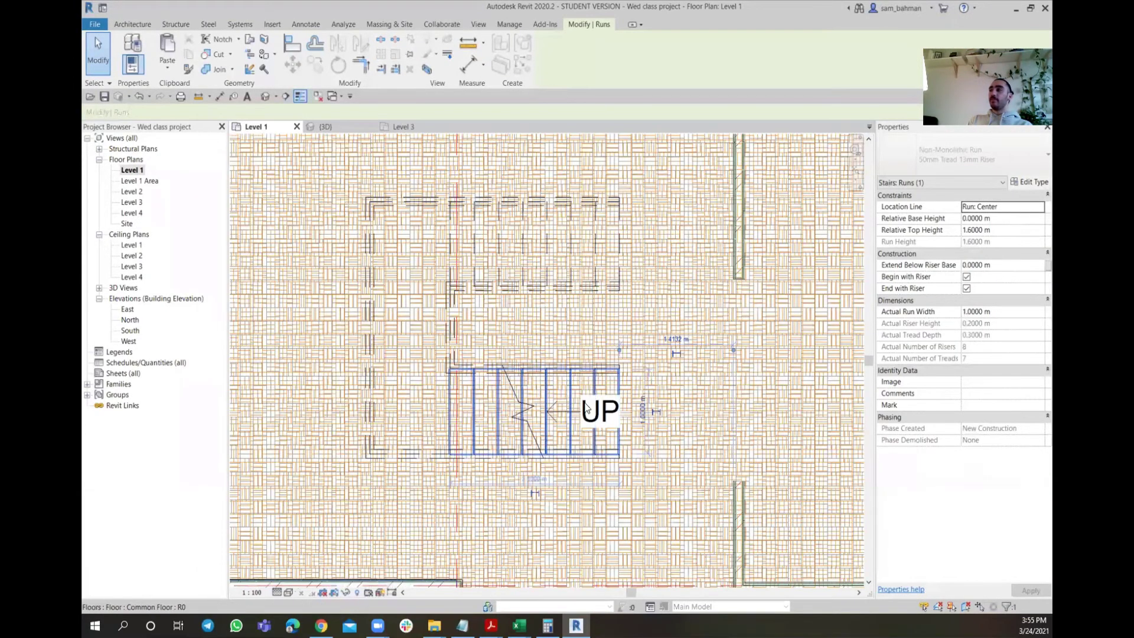
pyautogui.click(578, 402)
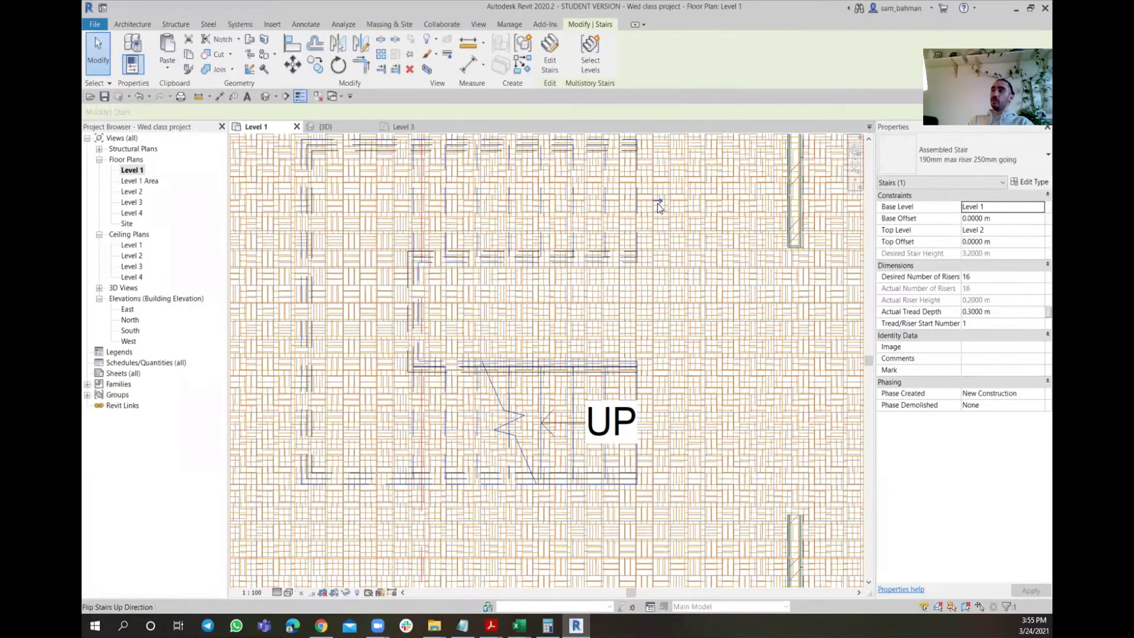
pyautogui.hotkey('ctrl', 'z')
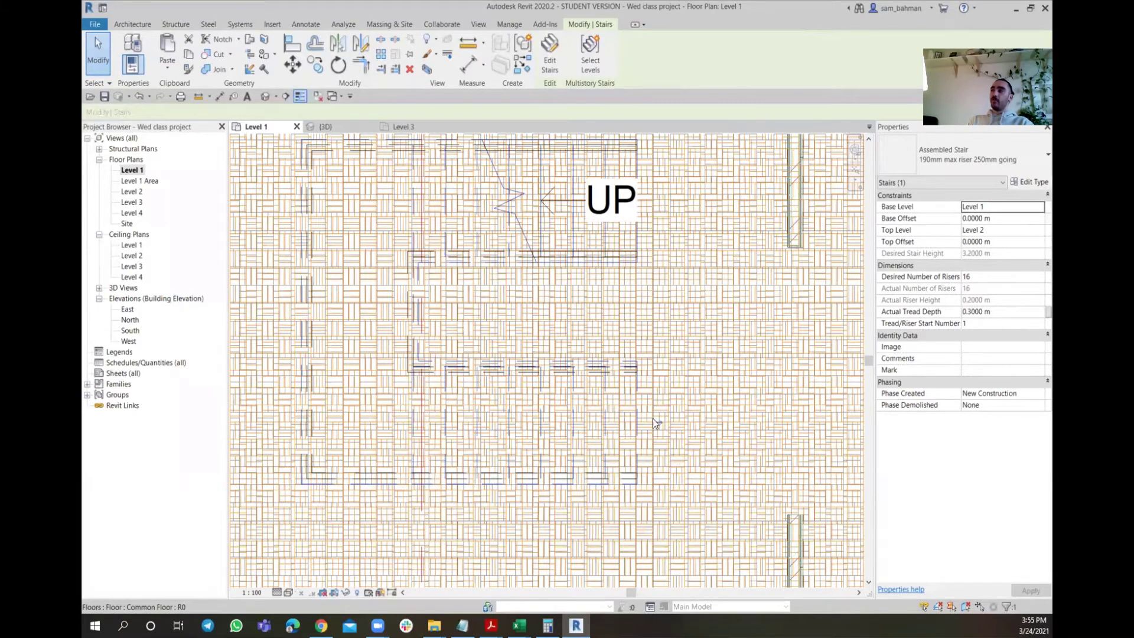
pyautogui.hotkey('ctrl', 'y')
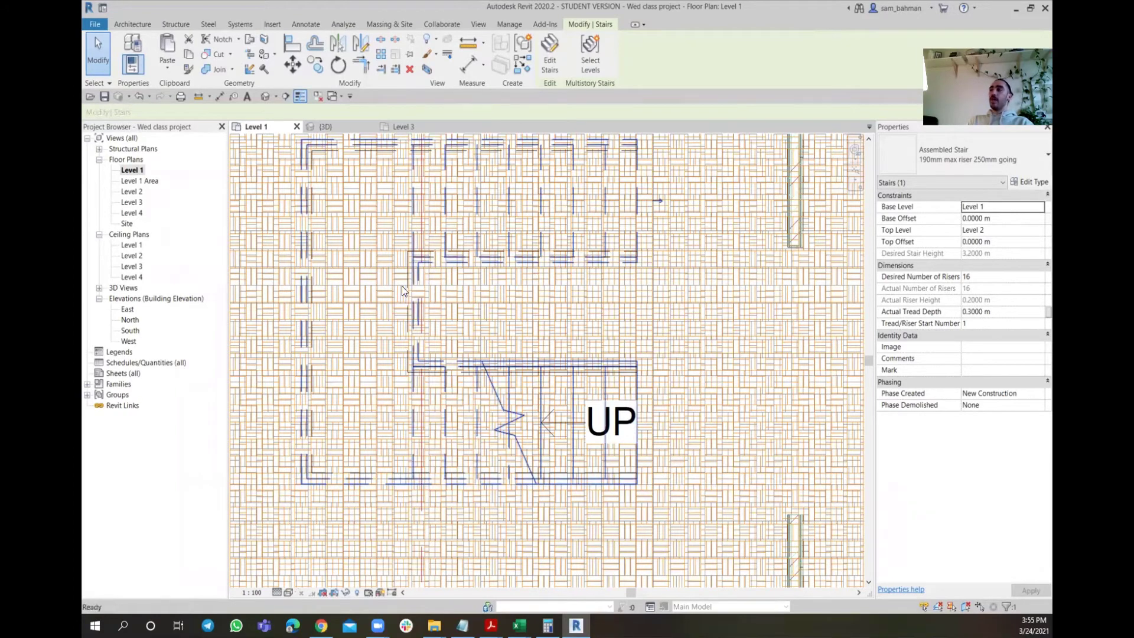
pyautogui.press('Escape')
# Crop the 3D view to a selection box around the stair and orbit to inspect it.
pyautogui.click(445, 400)
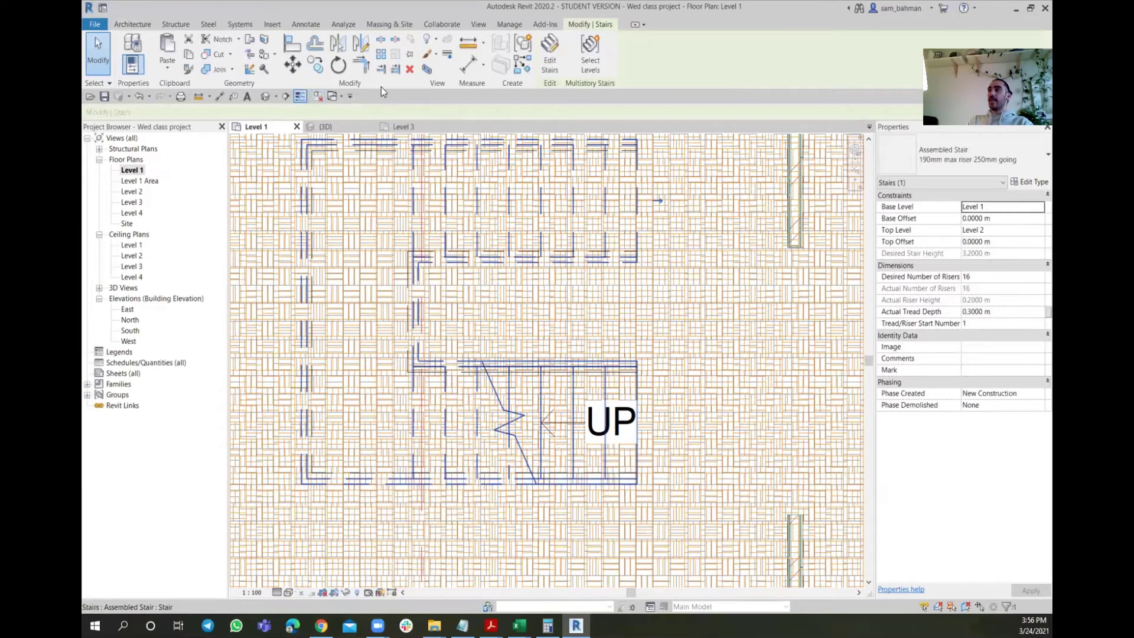
pyautogui.click(427, 69)
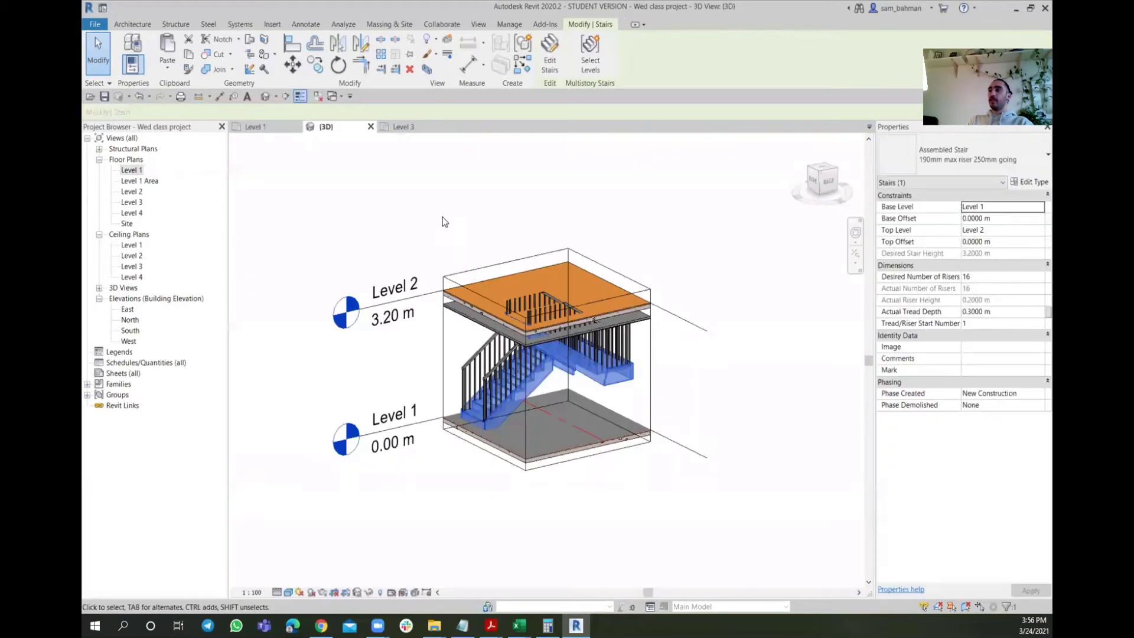
pyautogui.press('Escape')
pyautogui.scroll(5, 521, 313)
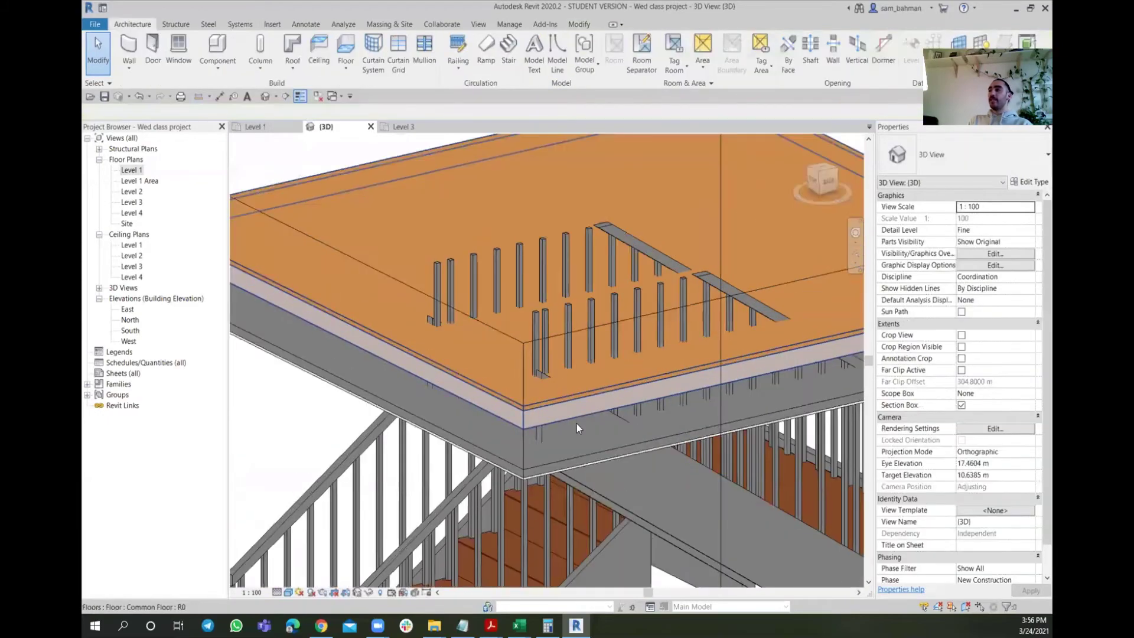
pyautogui.moveTo(586, 429); pyautogui.dragTo(568, 327, button='middle')
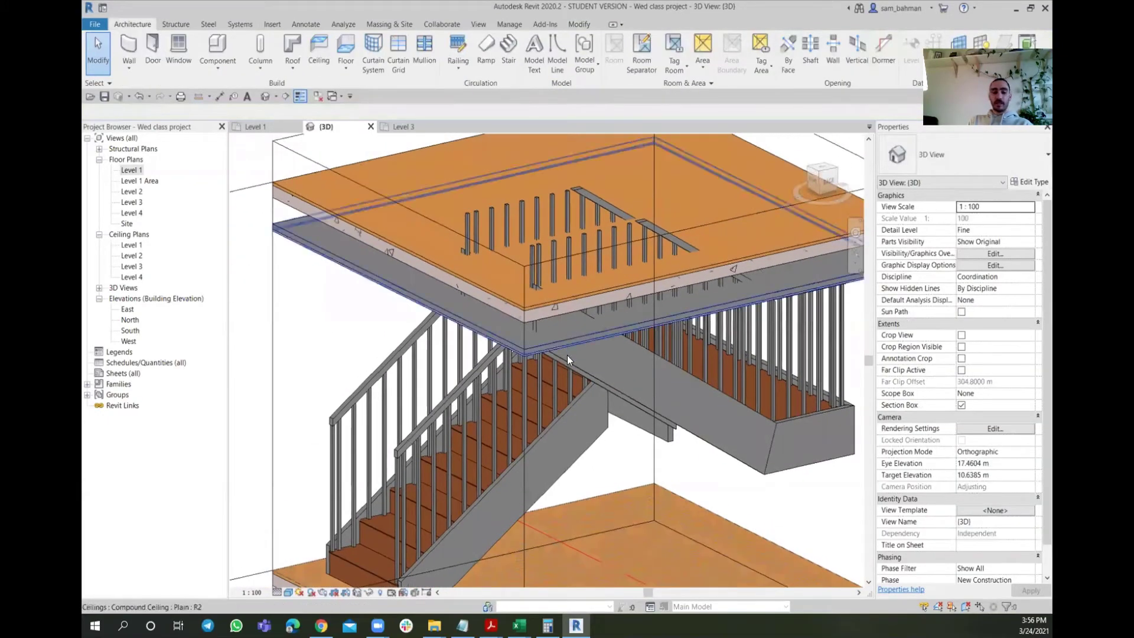
pyautogui.scroll(-4, 565, 371)
pyautogui.keyDown('shift'); pyautogui.moveTo(566, 371); pyautogui.dragTo(451, 398, button='middle'); pyautogui.keyUp('shift')
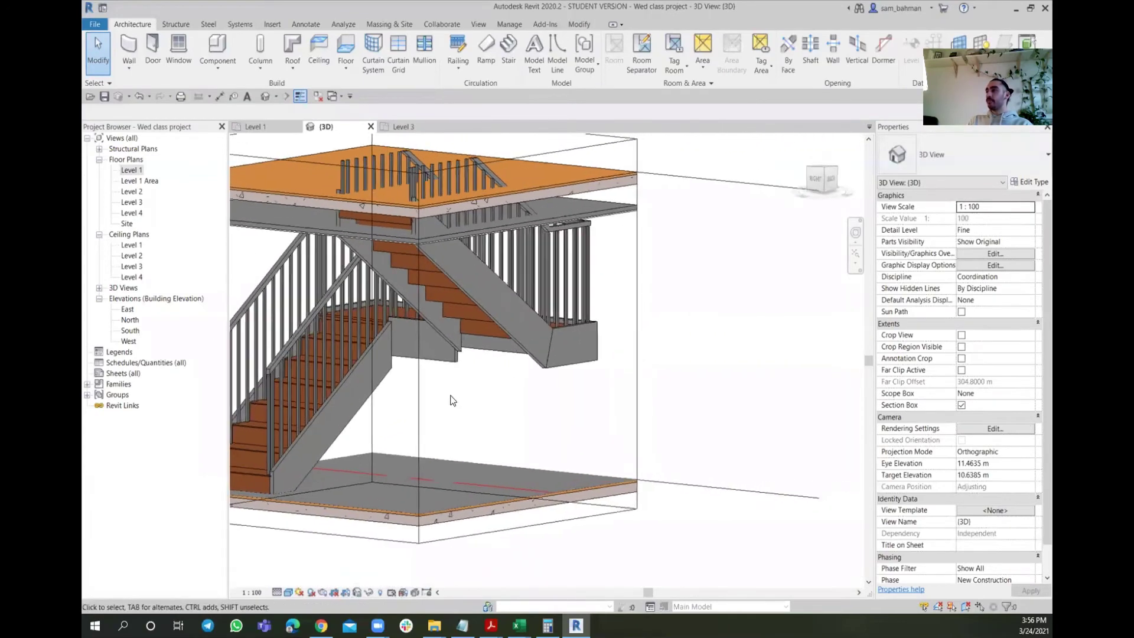
pyautogui.keyDown('shift'); pyautogui.moveTo(580, 425); pyautogui.dragTo(545, 314, button='middle'); pyautogui.keyUp('shift')
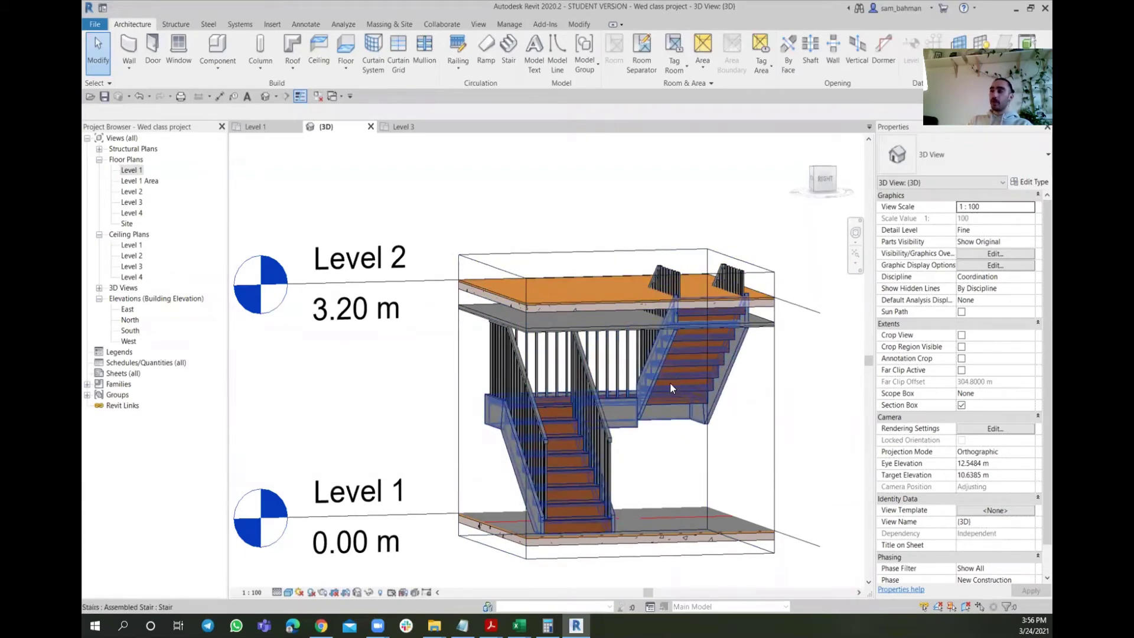
# Pan and zoom the {3D} view to recentre the stair.
pyautogui.moveTo(668, 455); pyautogui.dragTo(615, 437, button='middle')
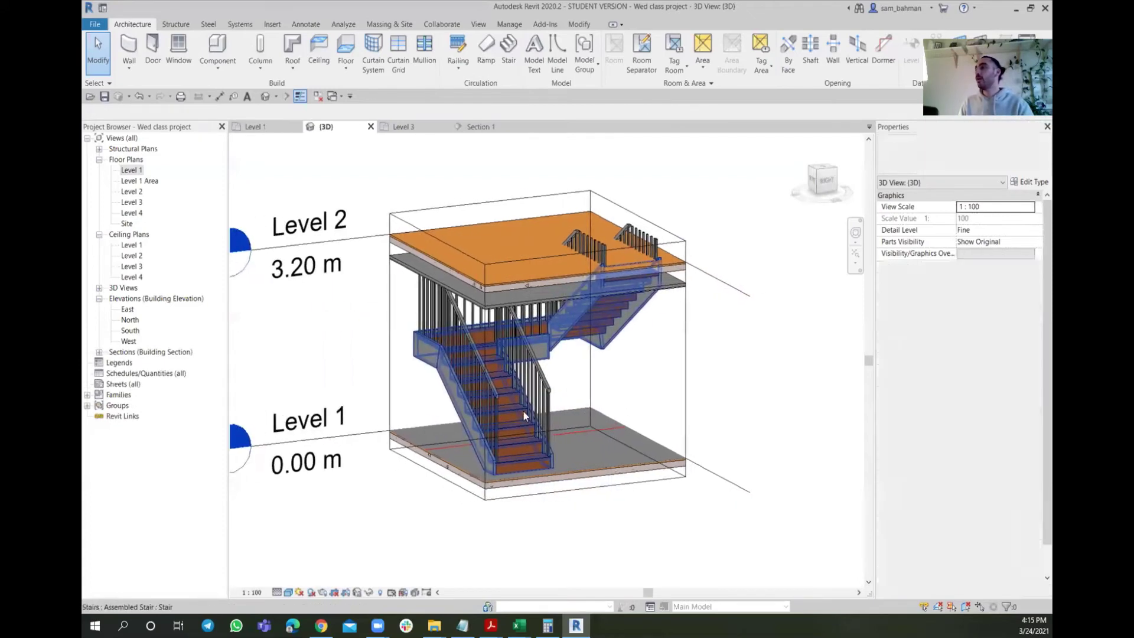
pyautogui.scroll(3, 502, 408)
pyautogui.scroll(-5, 505, 407)
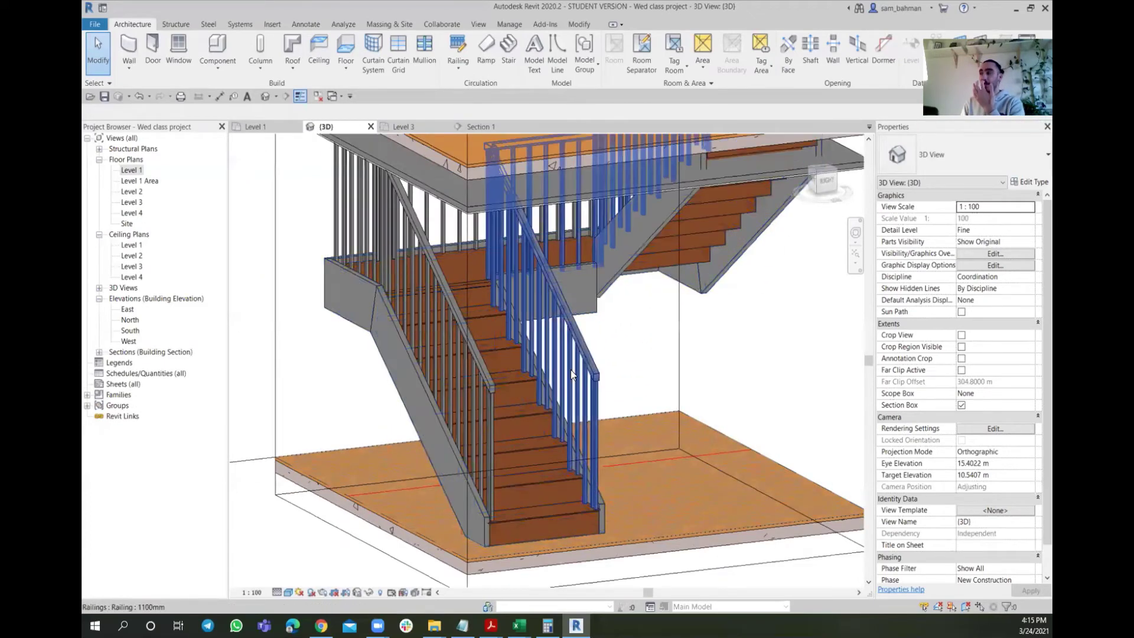
pyautogui.click(529, 364)
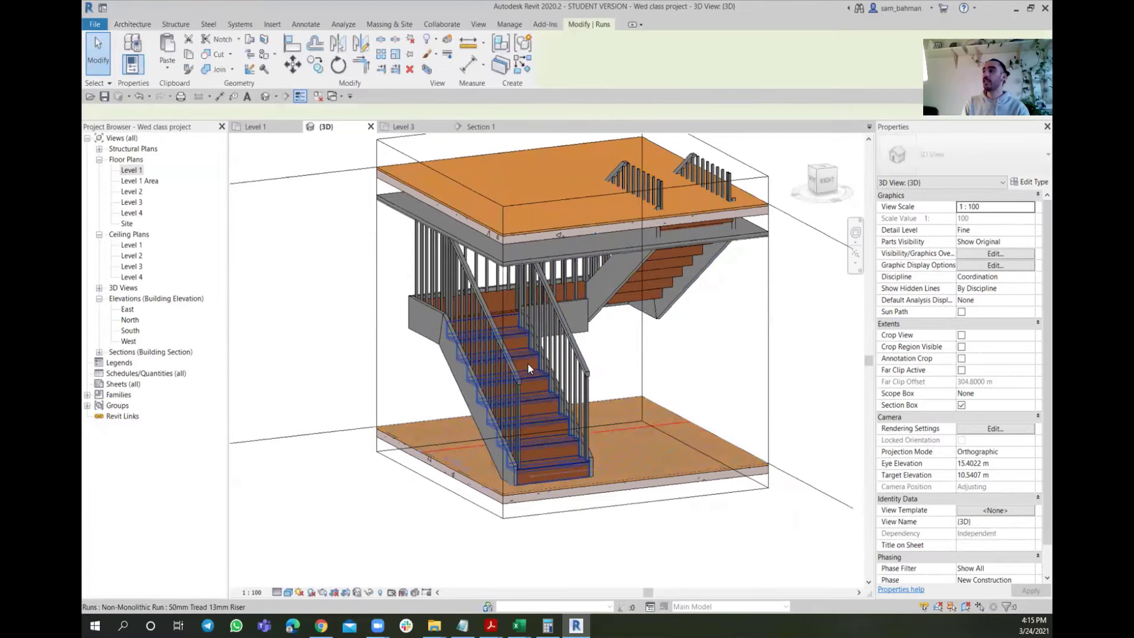
pyautogui.click(1030, 185)
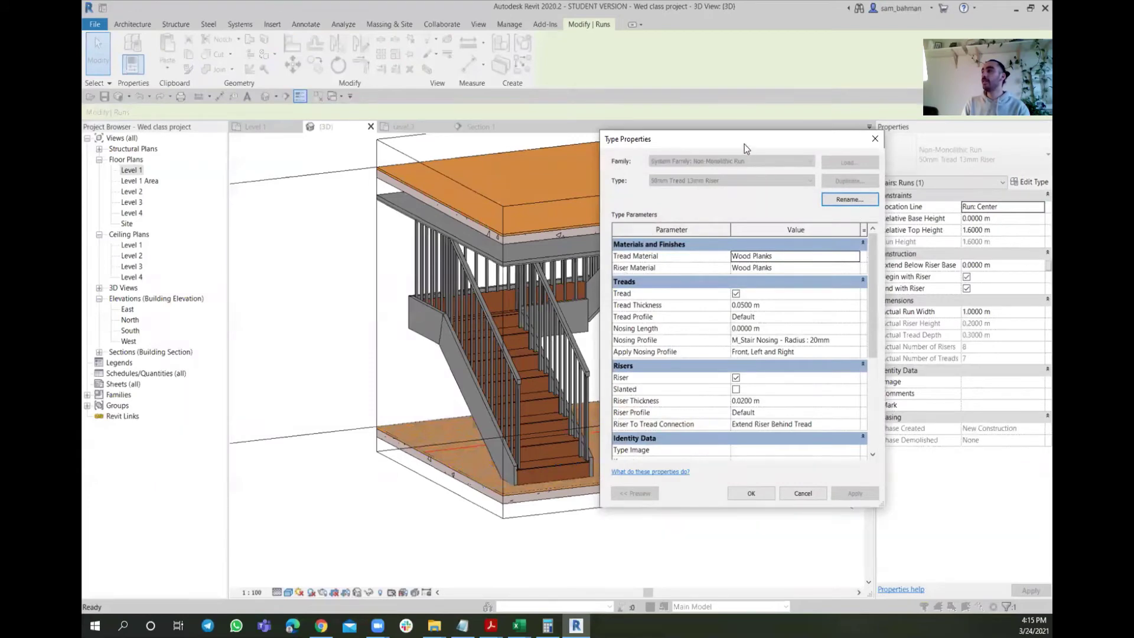
pyautogui.moveTo(741, 143); pyautogui.dragTo(297, 136)
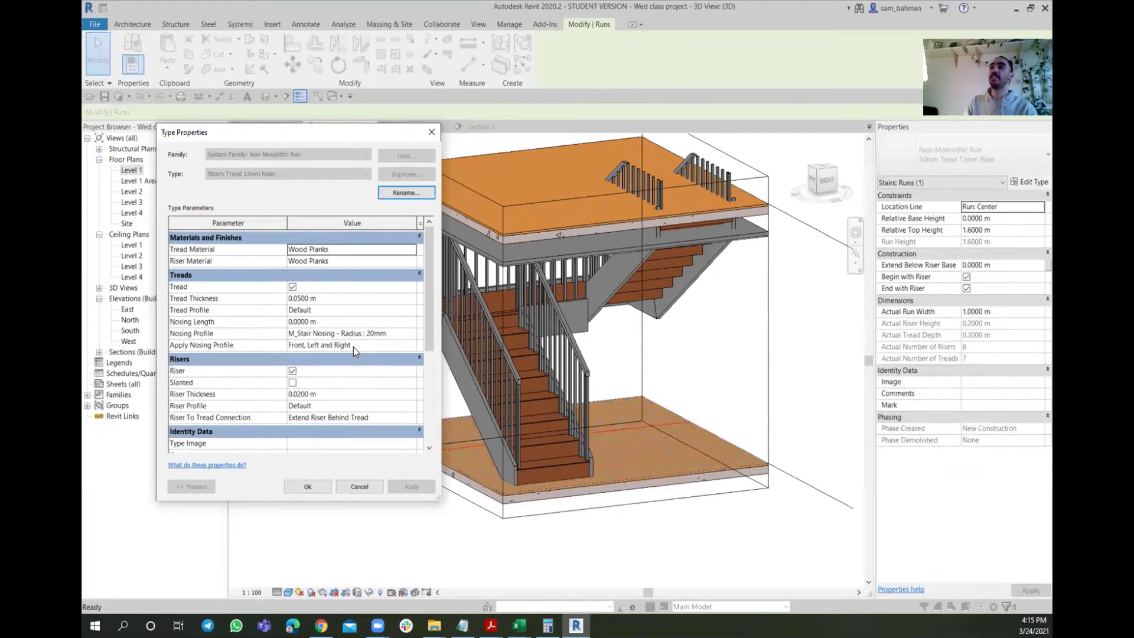
# Close the run type settings unchanged and open the assembled stair's Type Properties.
pyautogui.click(357, 485)
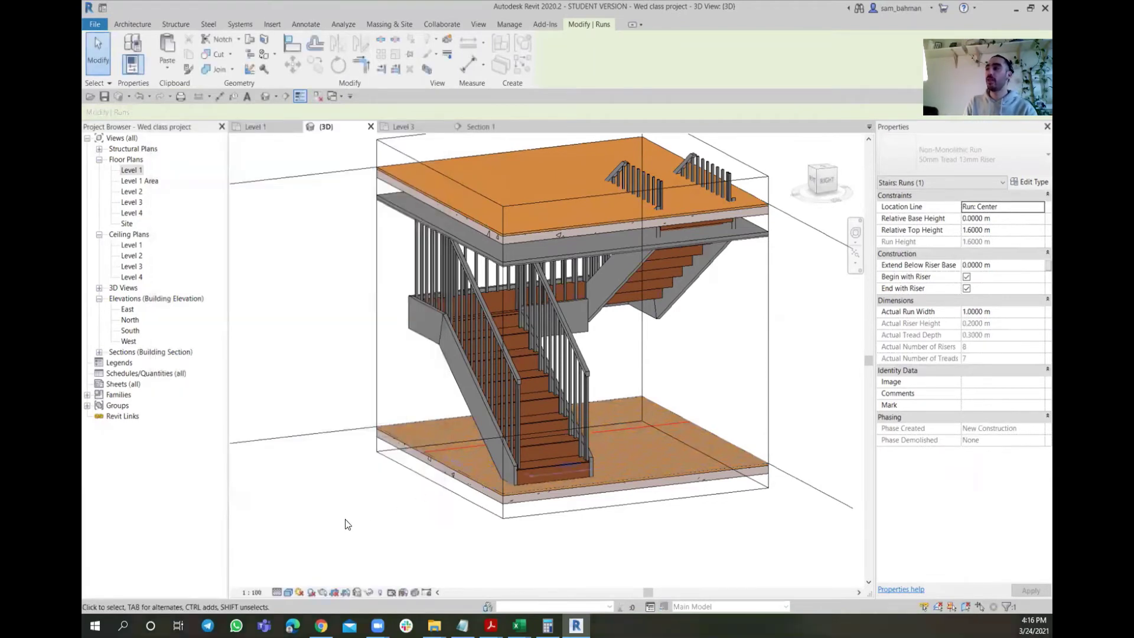
pyautogui.click(347, 524)
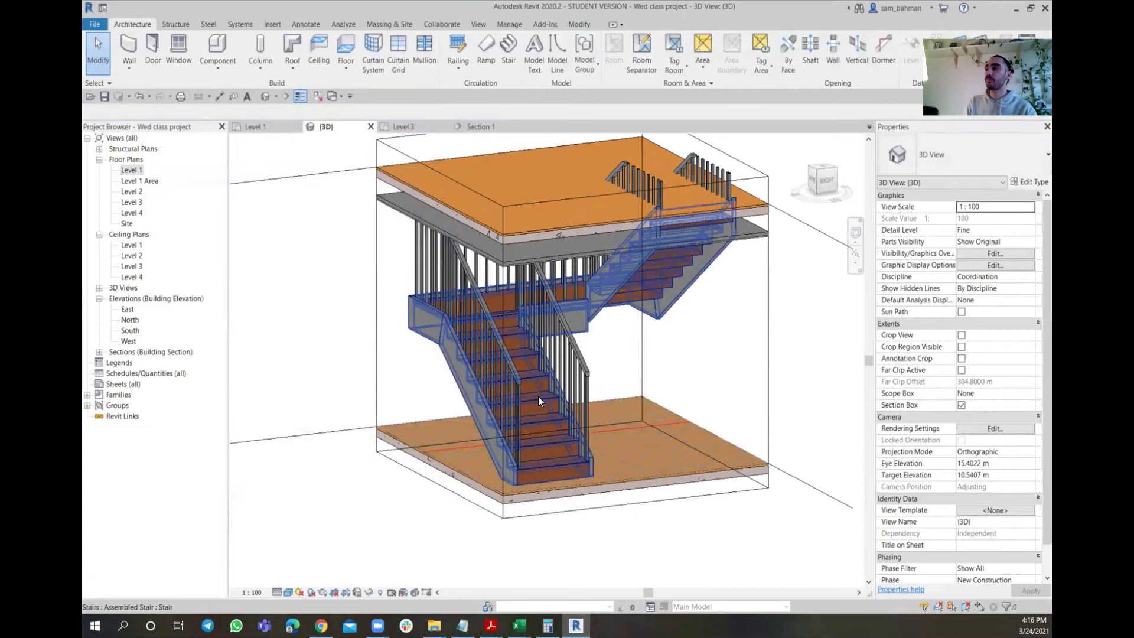
pyautogui.click(539, 397)
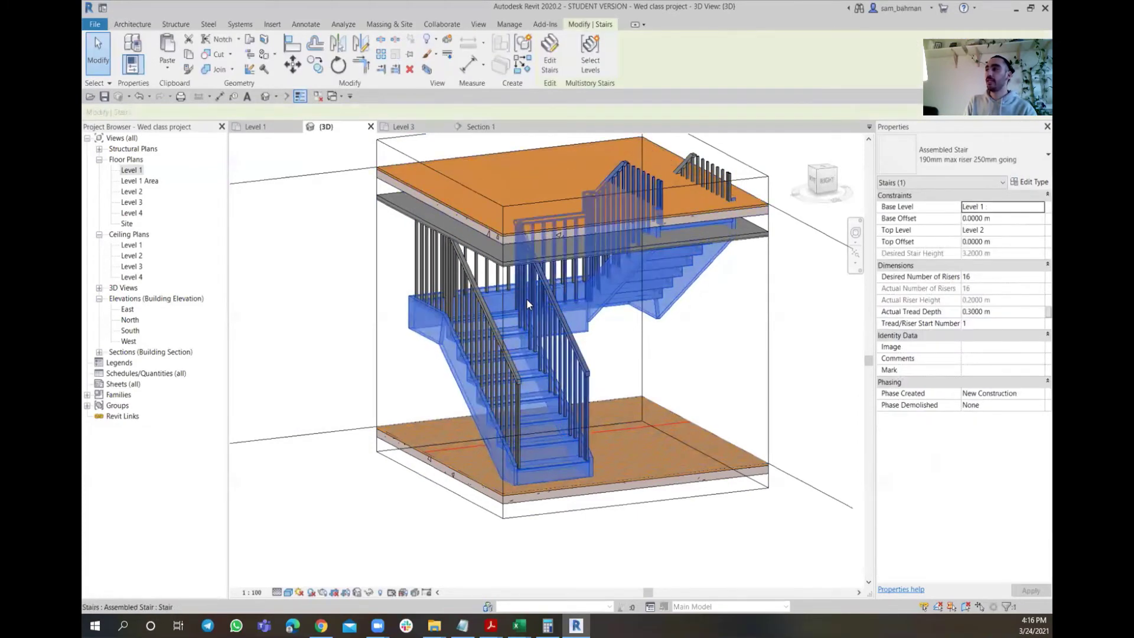
pyautogui.click(1033, 183)
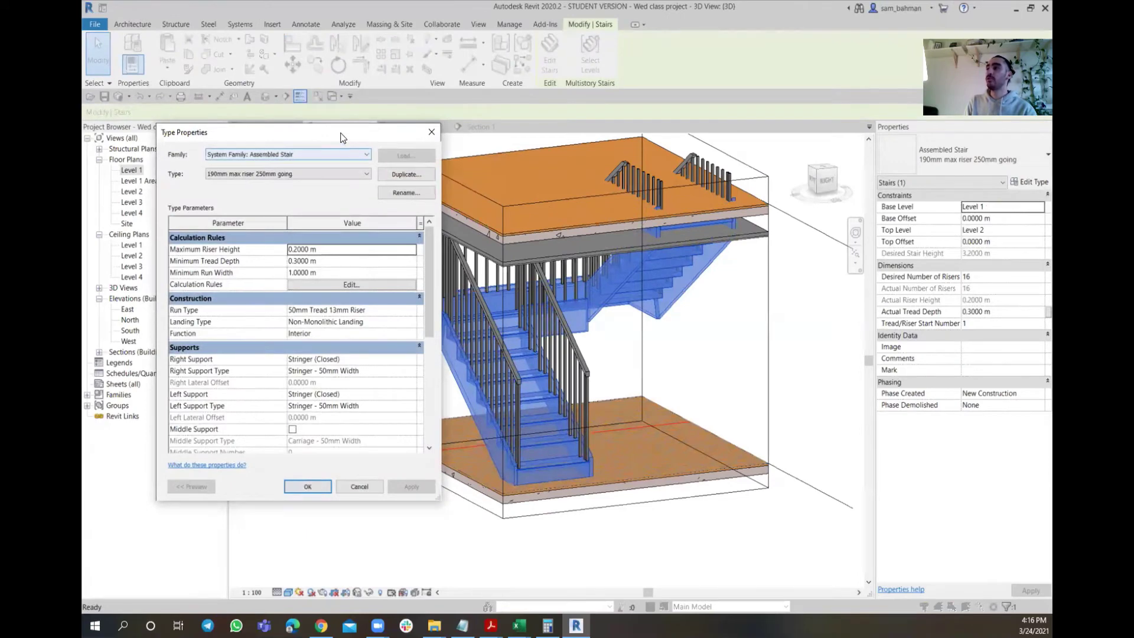
# Review the 190mm max riser 250mm going type parameters, including closed 50mm-wide stringers.
pyautogui.moveTo(341, 137); pyautogui.dragTo(344, 121)
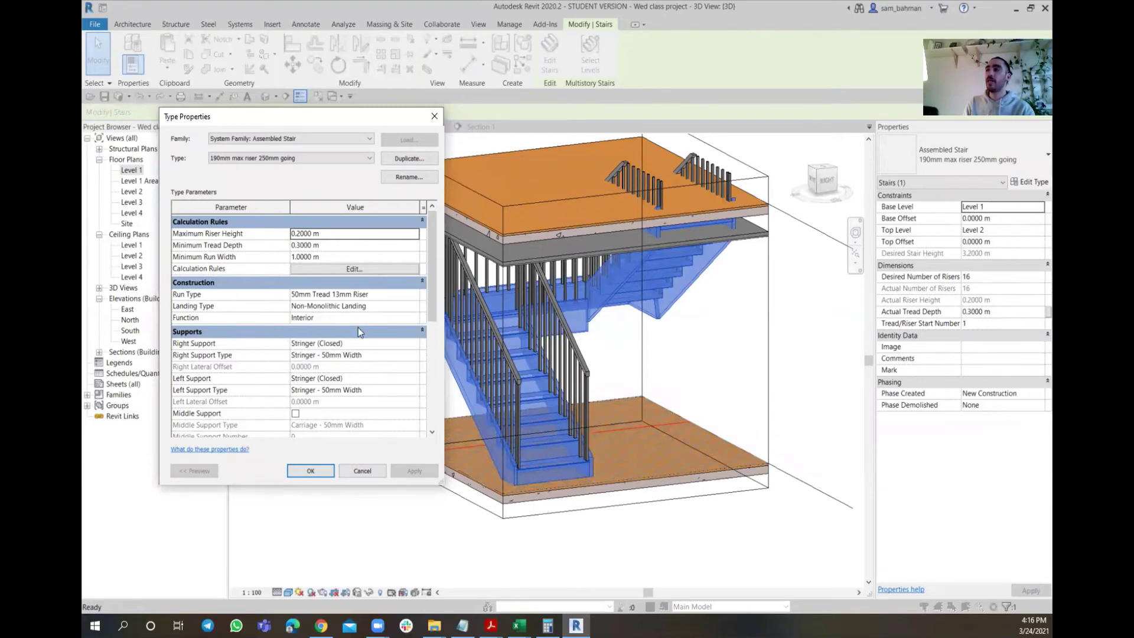
pyautogui.scroll(-2, 199, 334)
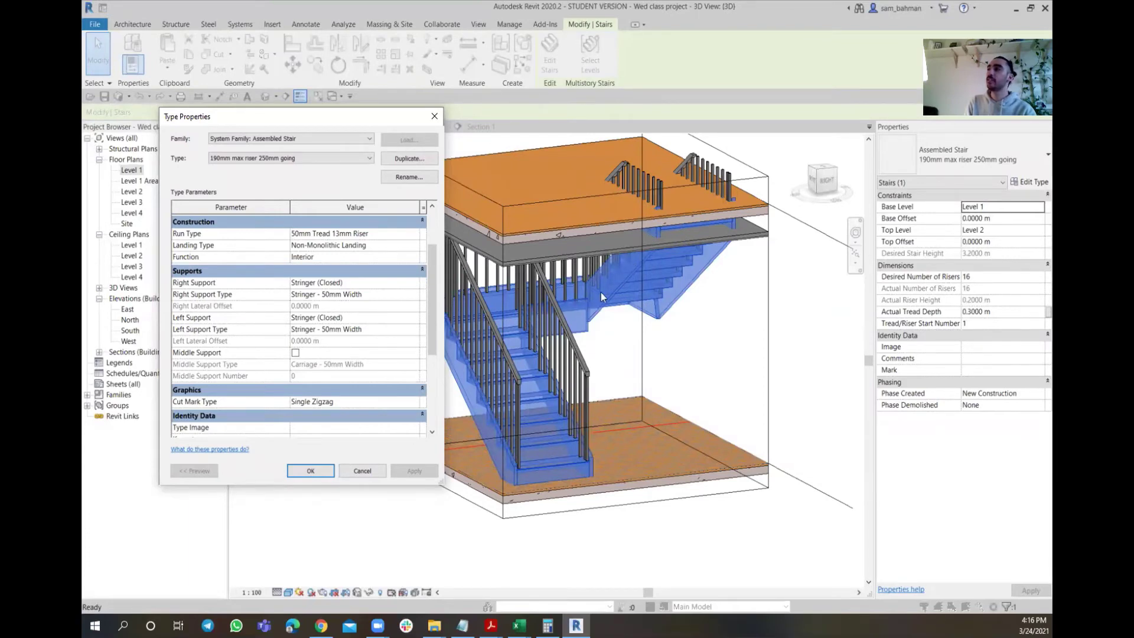
pyautogui.scroll(-3, 319, 361)
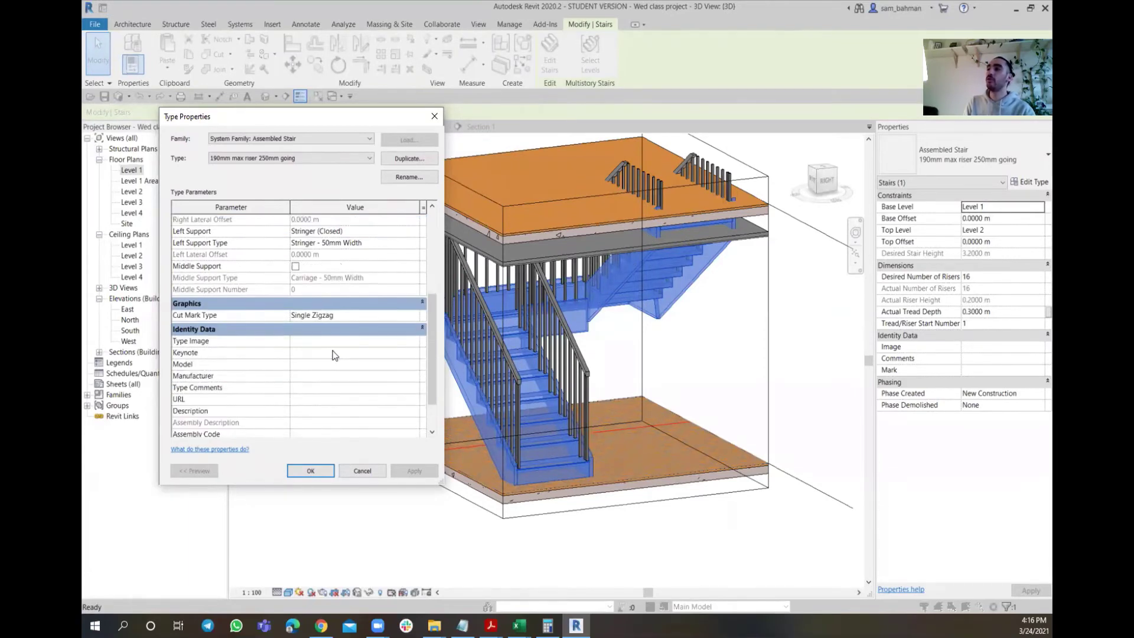
pyautogui.scroll(3, 359, 338)
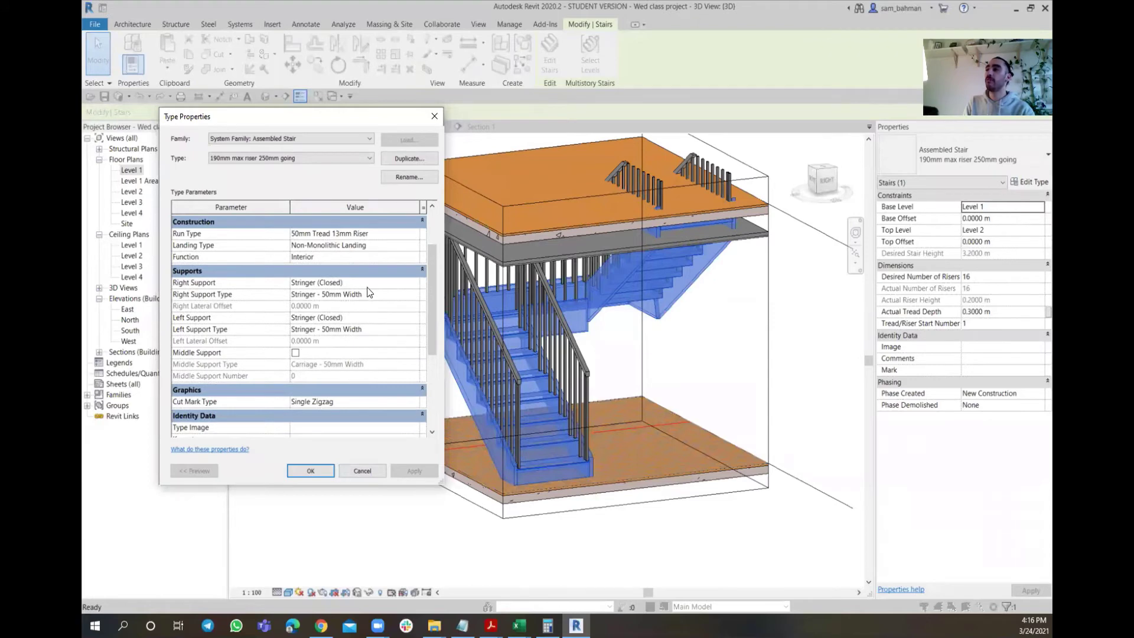
pyautogui.click(407, 284)
pyautogui.click(415, 283)
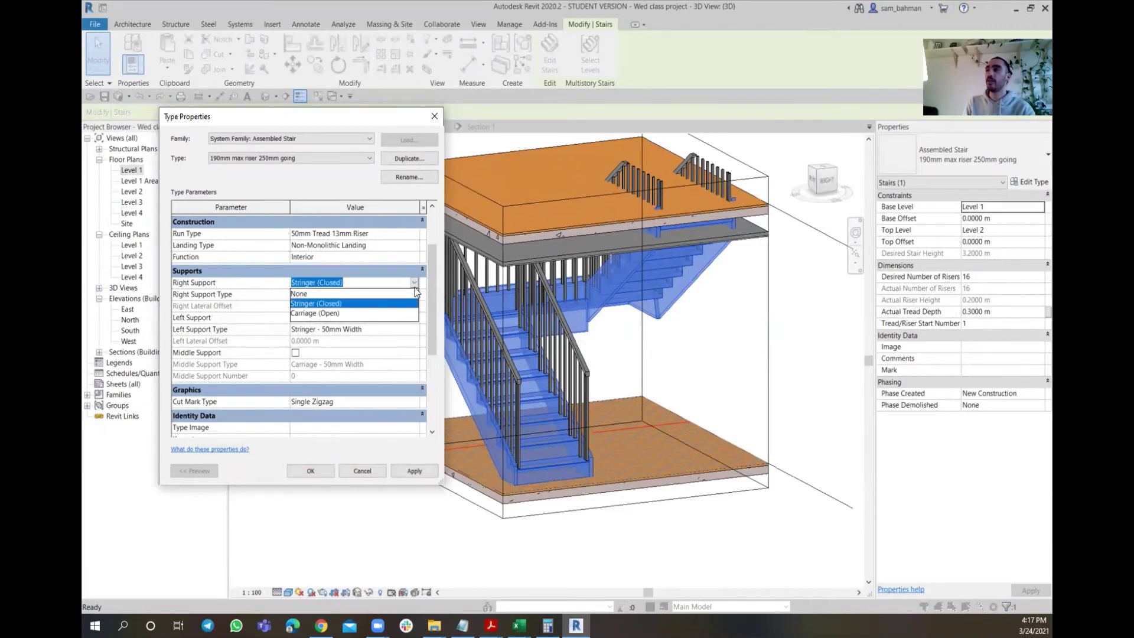
pyautogui.click(414, 280)
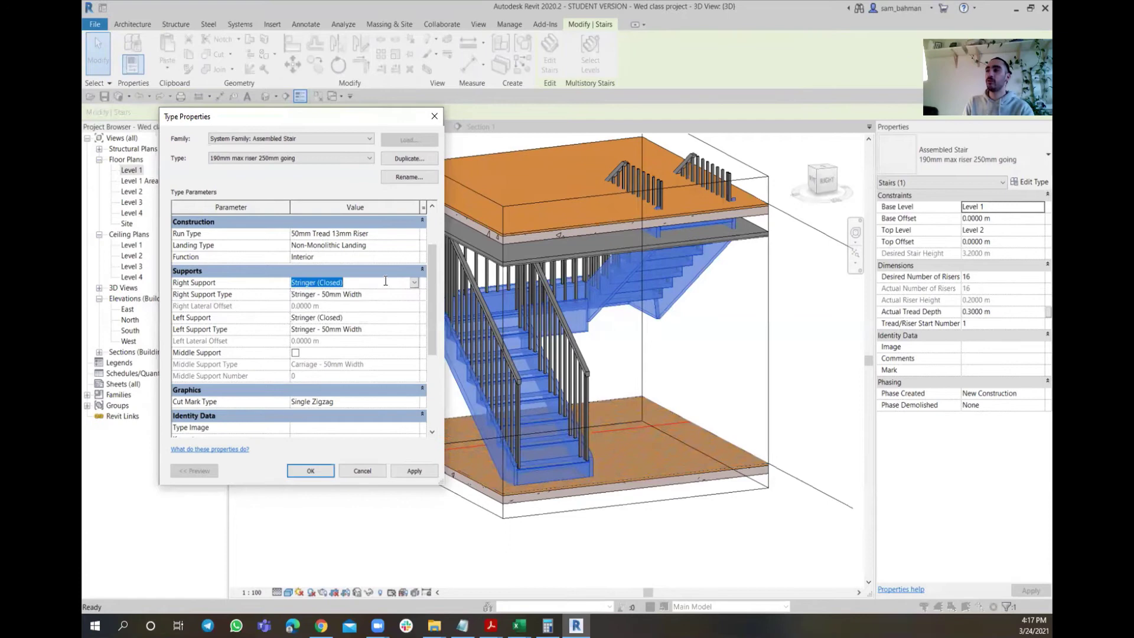
pyautogui.click(416, 283)
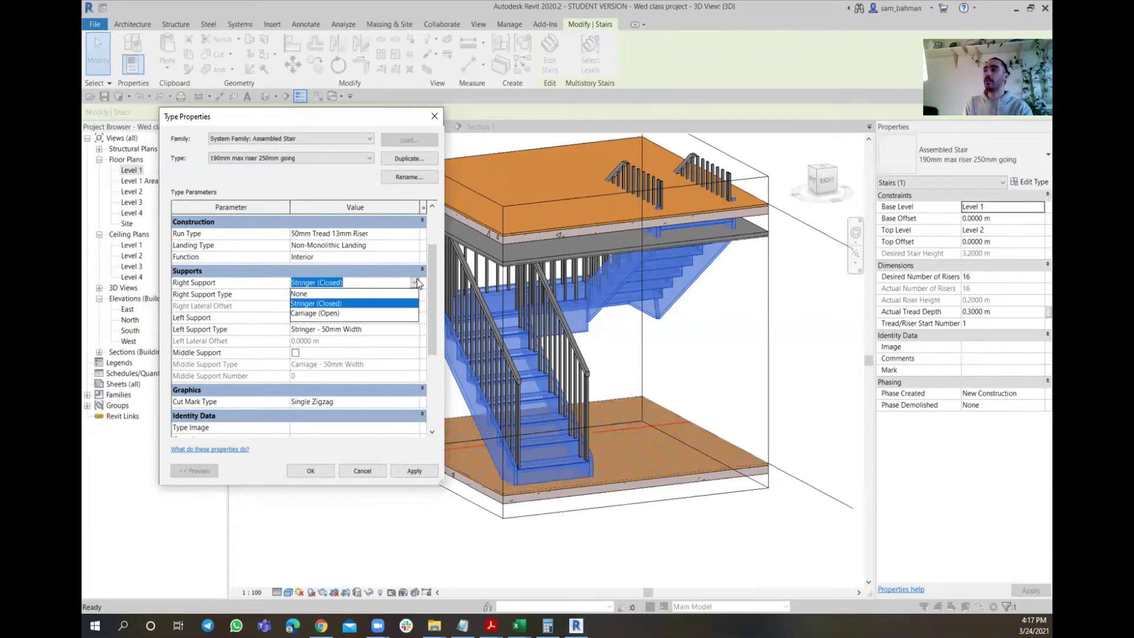
pyautogui.click(416, 283)
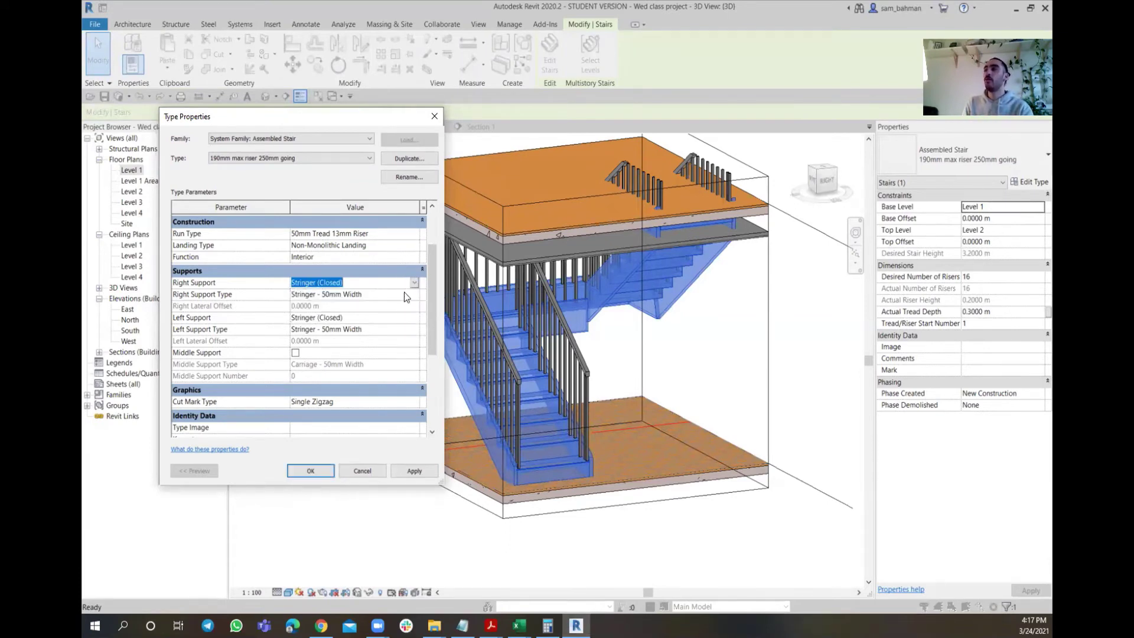
pyautogui.click(411, 294)
pyautogui.click(414, 294)
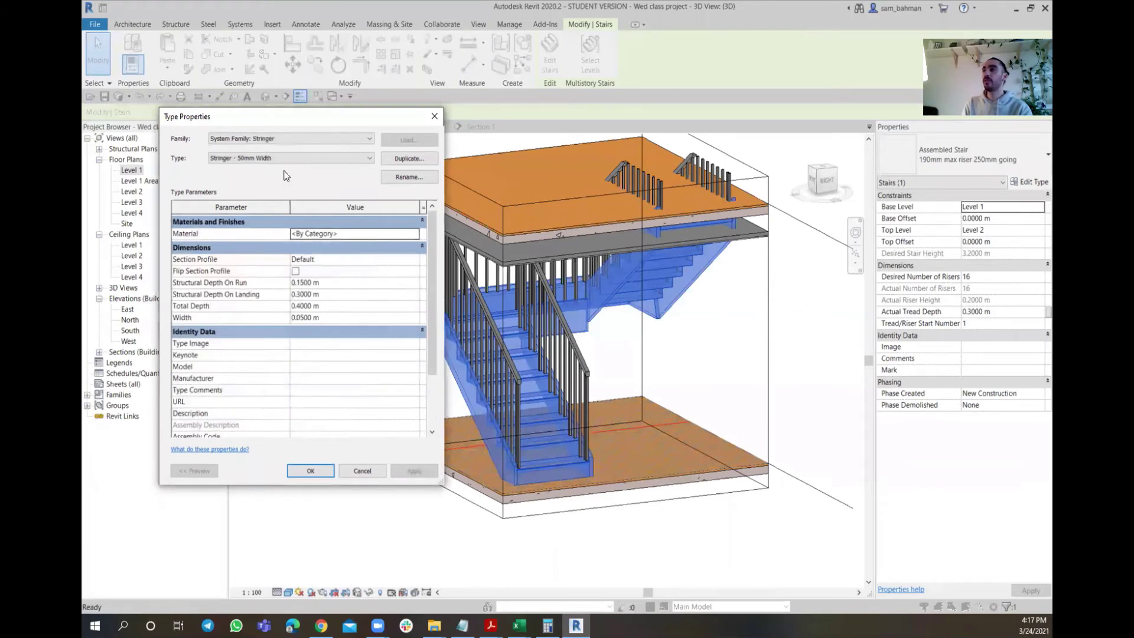
pyautogui.click(434, 116)
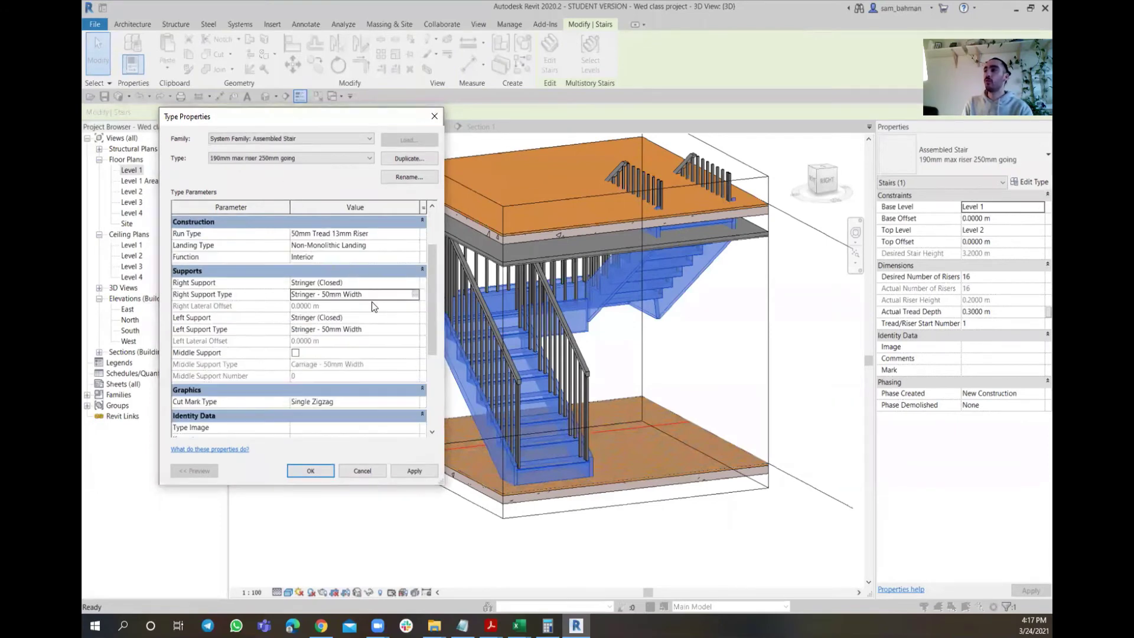
pyautogui.click(415, 294)
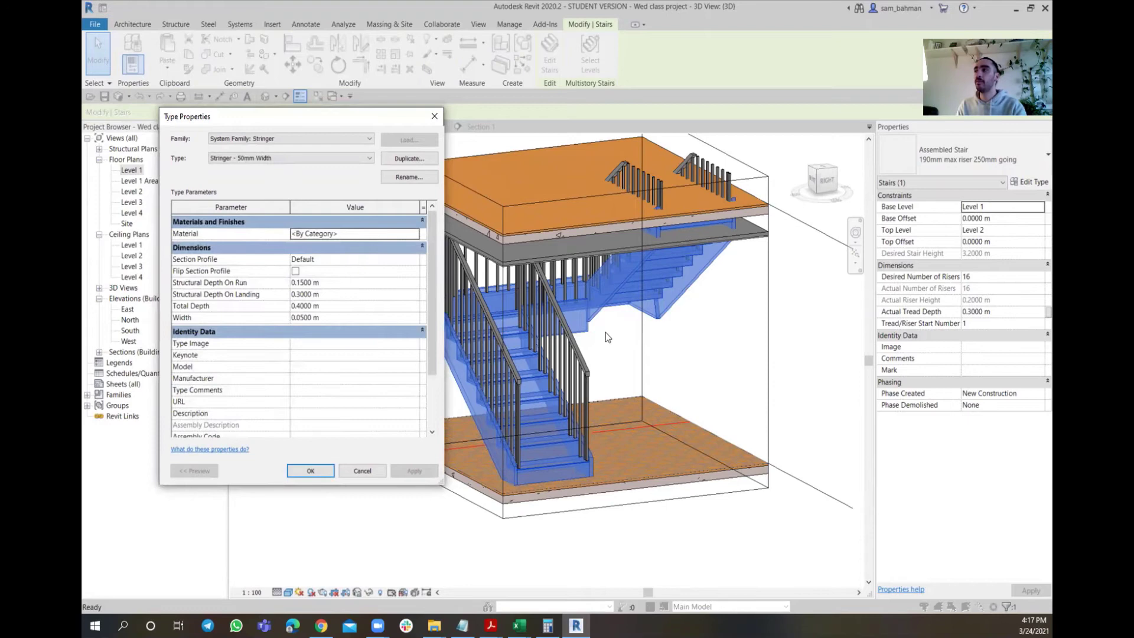
pyautogui.click(312, 472)
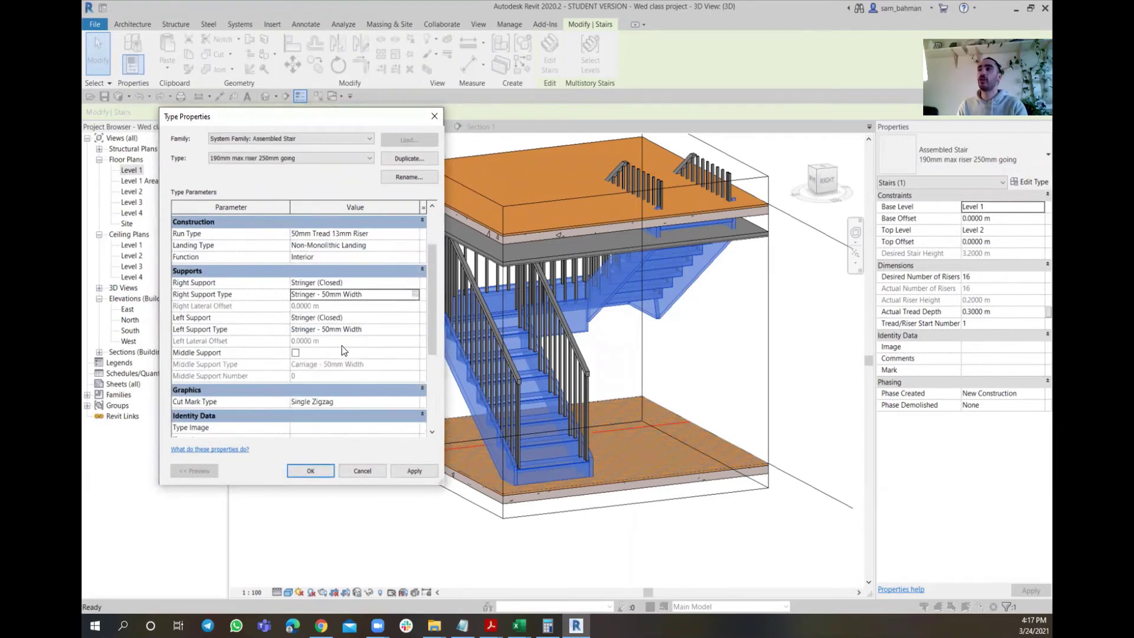
pyautogui.scroll(2, 335, 320)
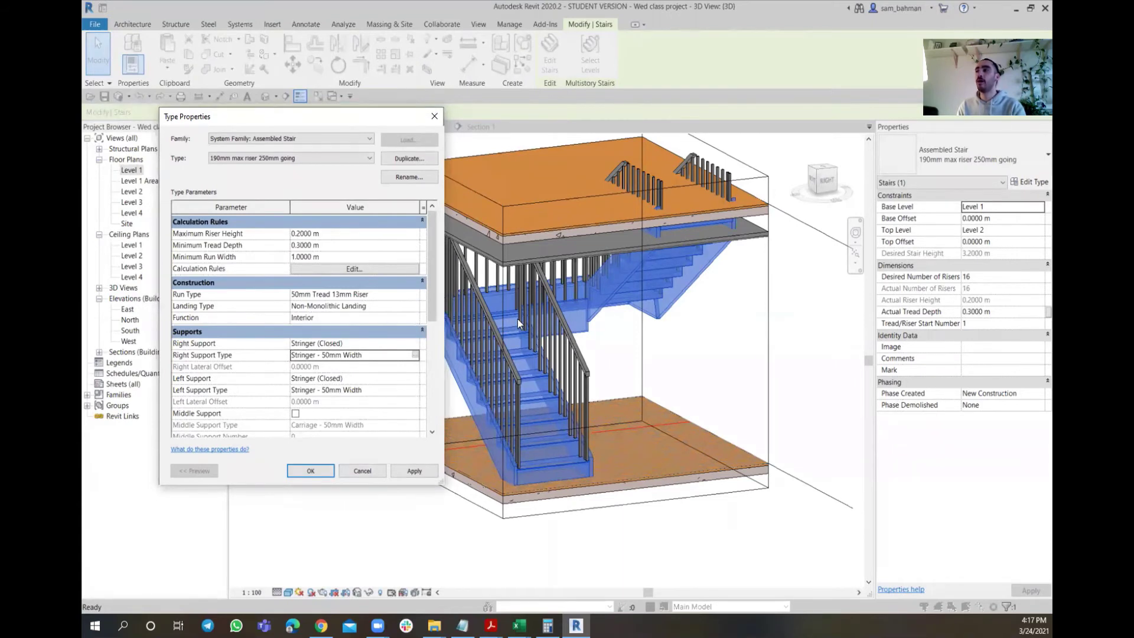
# Show the 50mm Tread 13mm Riser run type properties beside the stair type and review its nosing.
pyautogui.click(416, 295)
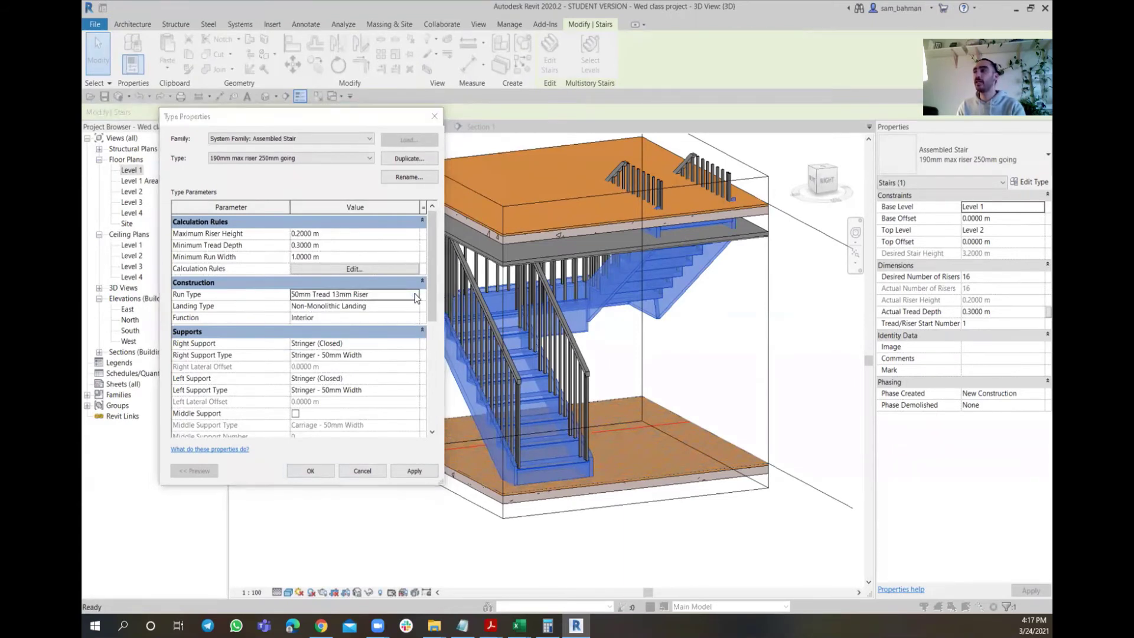
pyautogui.click(416, 295)
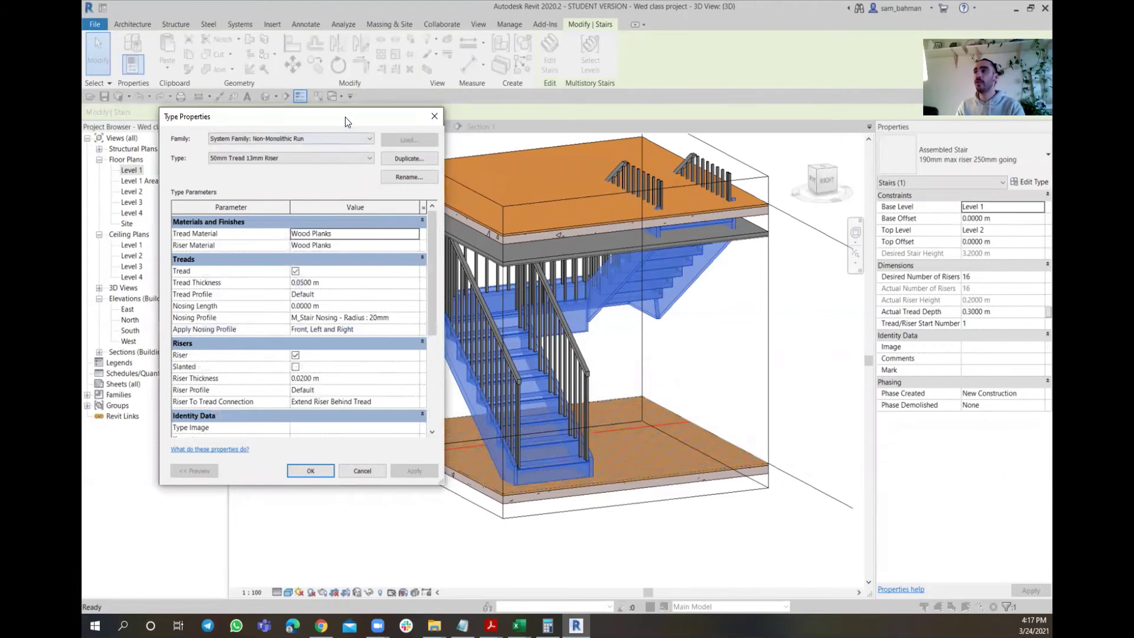
pyautogui.moveTo(345, 117); pyautogui.dragTo(650, 139)
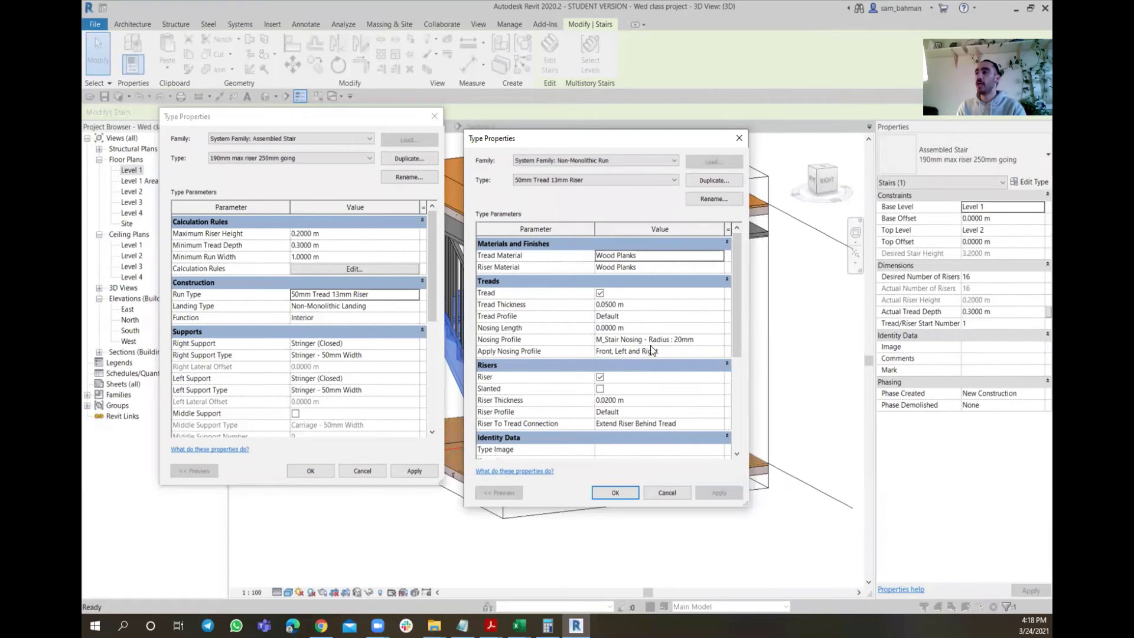
pyautogui.scroll(-1, 654, 314)
pyautogui.scroll(1, 656, 312)
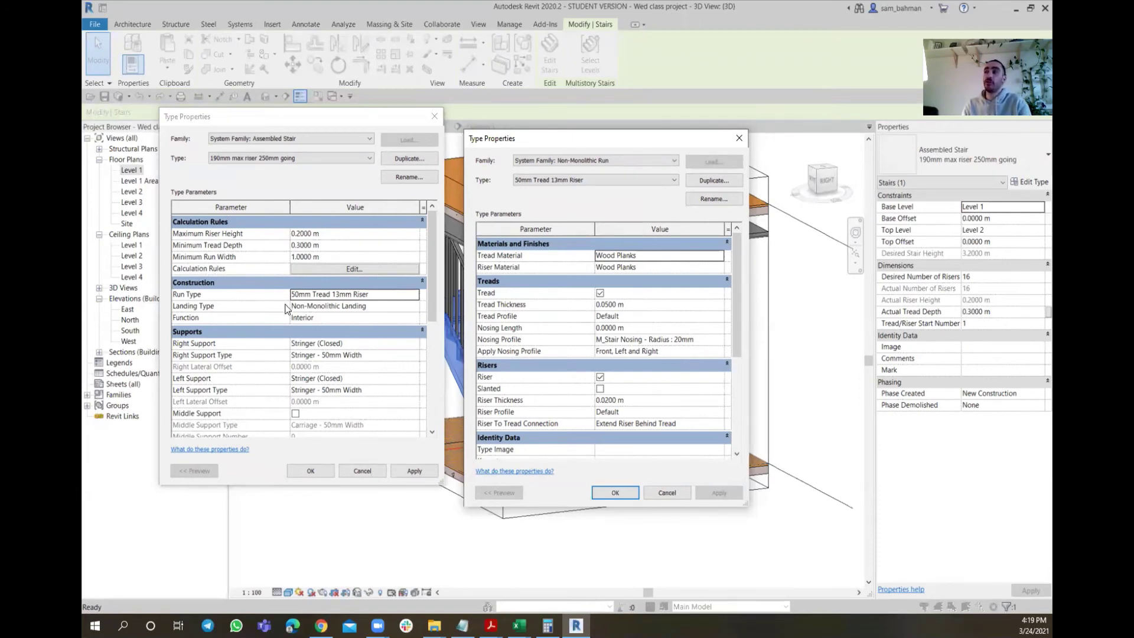
# Accept both stair Type Properties dialogs, then start a shaft opening on the Level 1 plan.
pyautogui.click(615, 493)
pyautogui.click(311, 472)
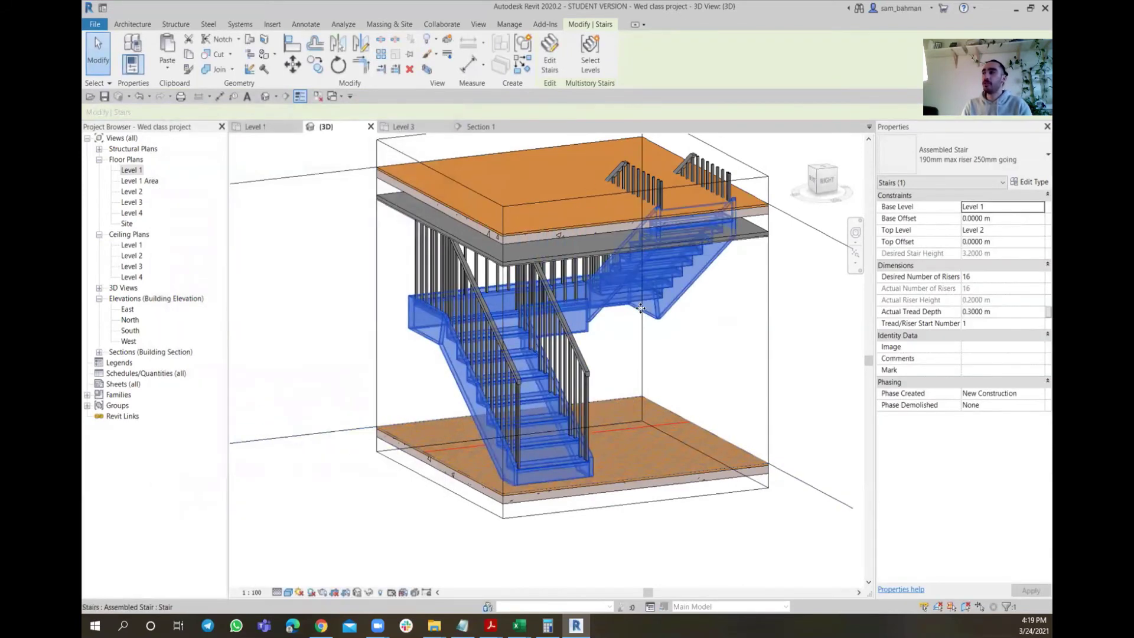
pyautogui.click(654, 533)
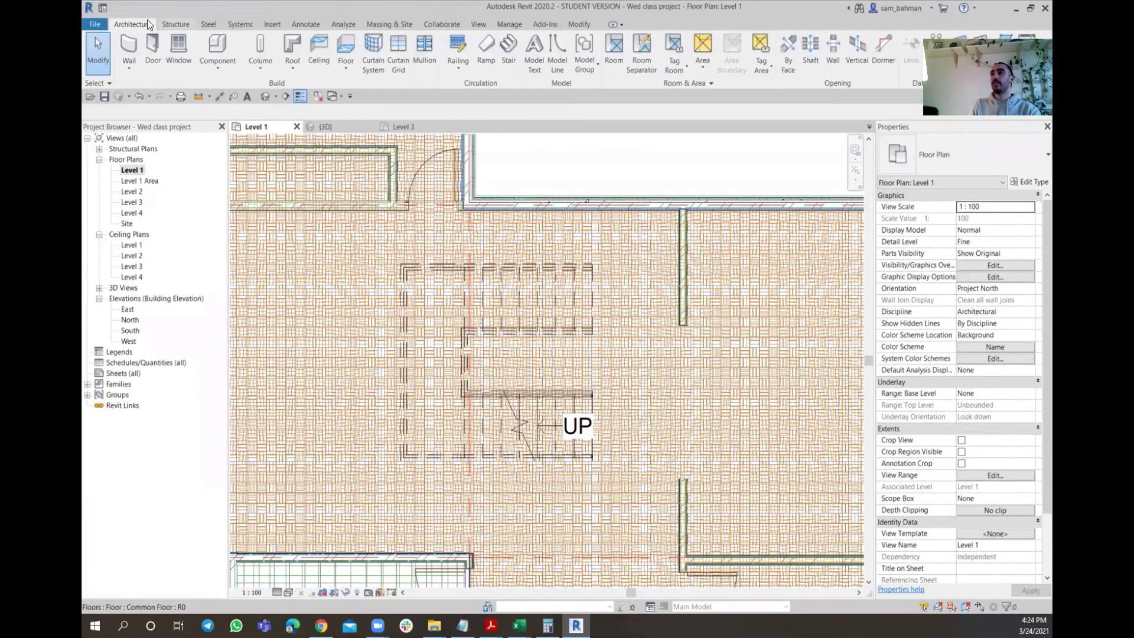
pyautogui.click(810, 51)
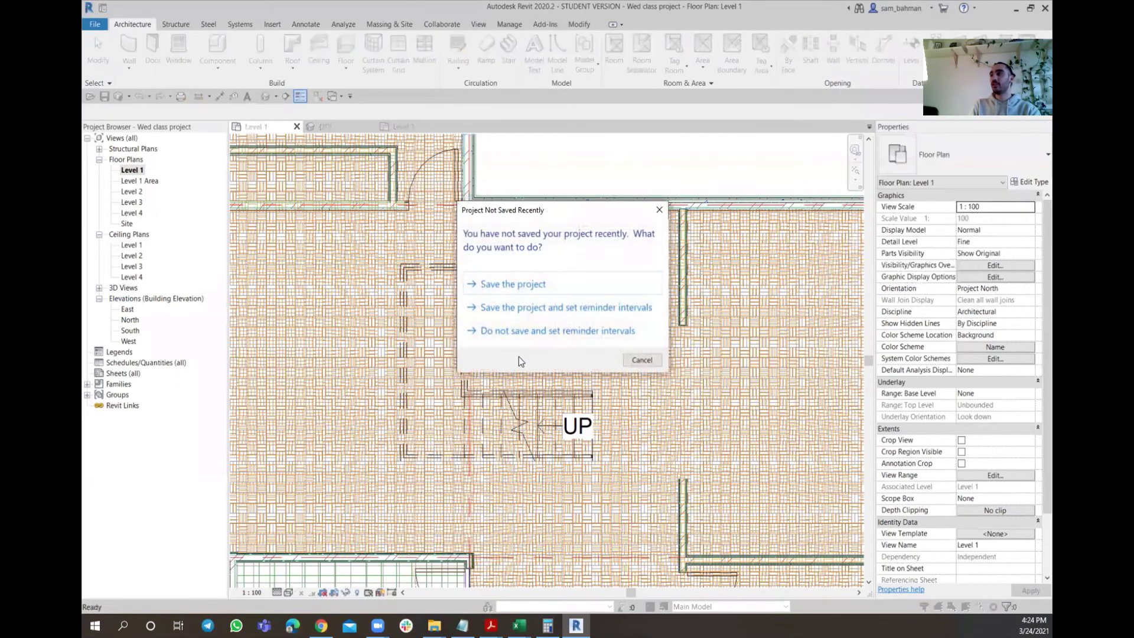
# Draw a rectangular shaft boundary around the stair's corners and finish the Level 1–Level 2 opening.
pyautogui.click(642, 360)
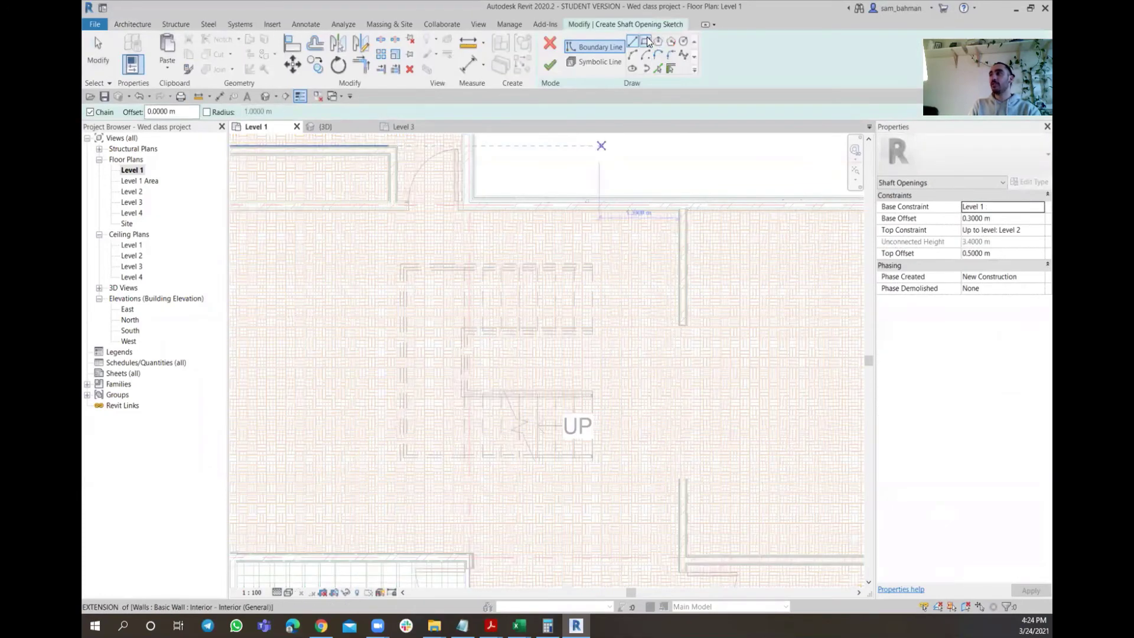
pyautogui.click(646, 41)
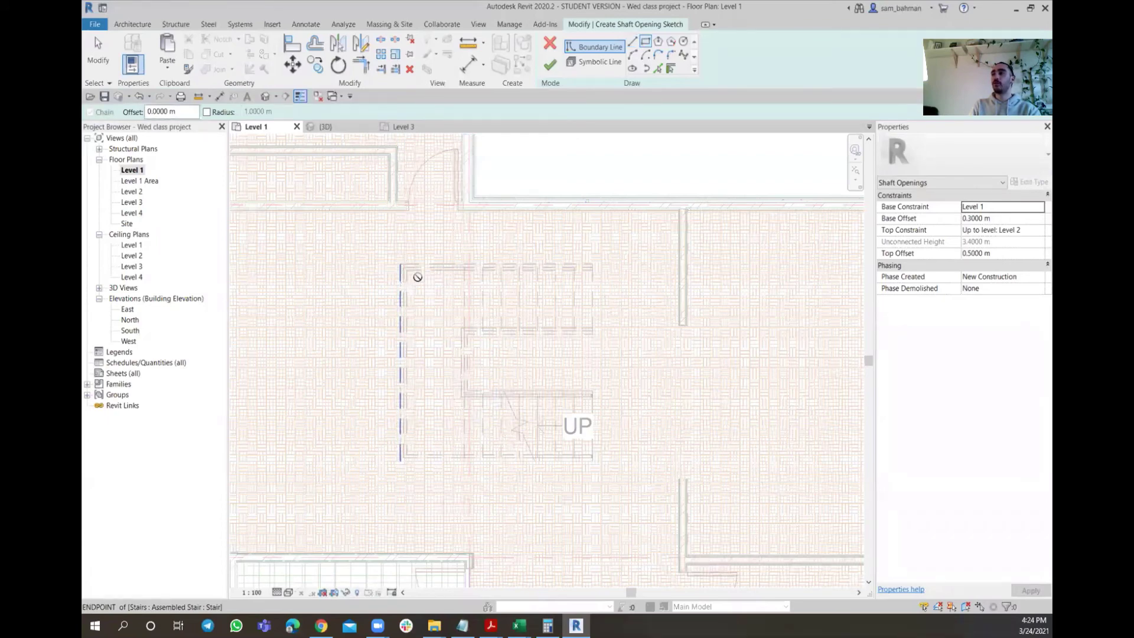
pyautogui.click(401, 264)
pyautogui.click(592, 458)
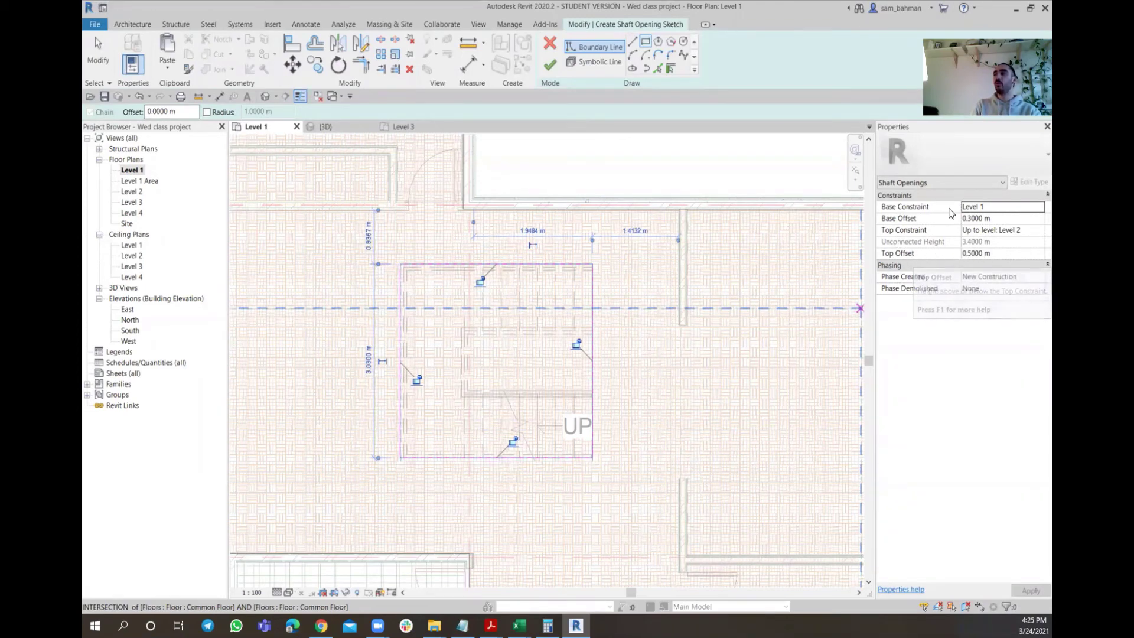
pyautogui.click(550, 64)
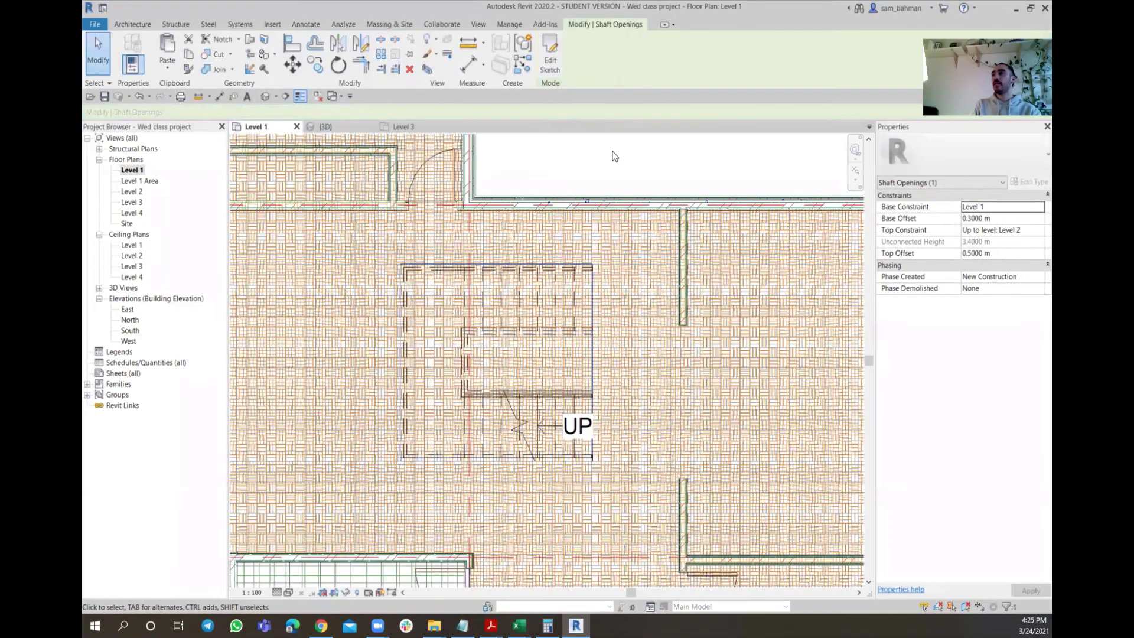
# Show the U-shaped stair isolated in a 3D section box and orbit around it.
pyautogui.scroll(-2, 612, 156)
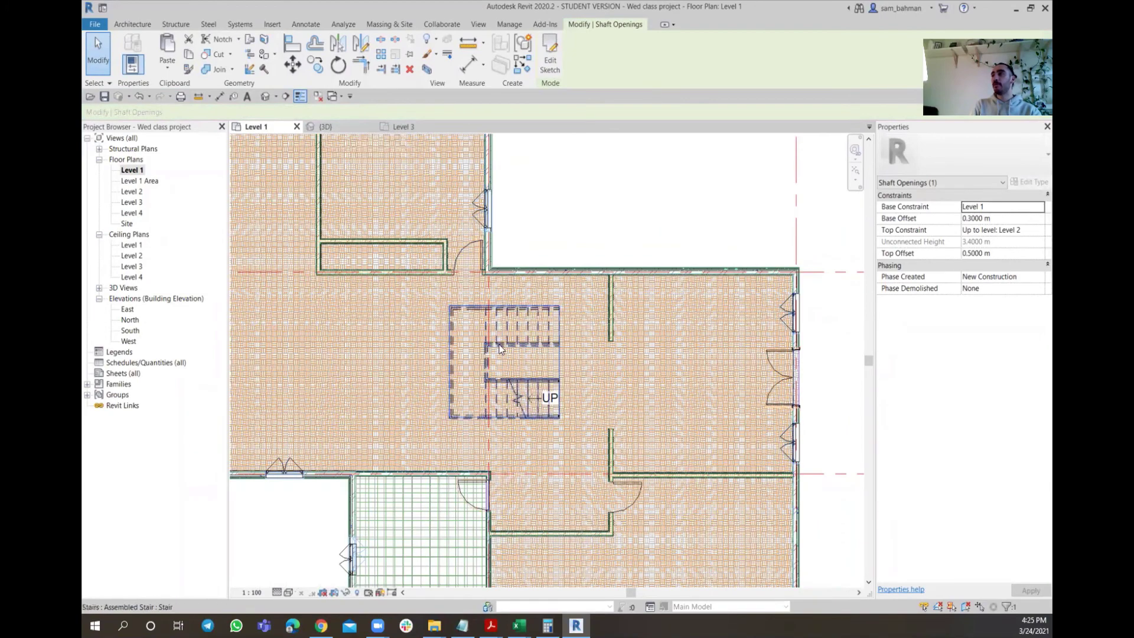
pyautogui.click(533, 330)
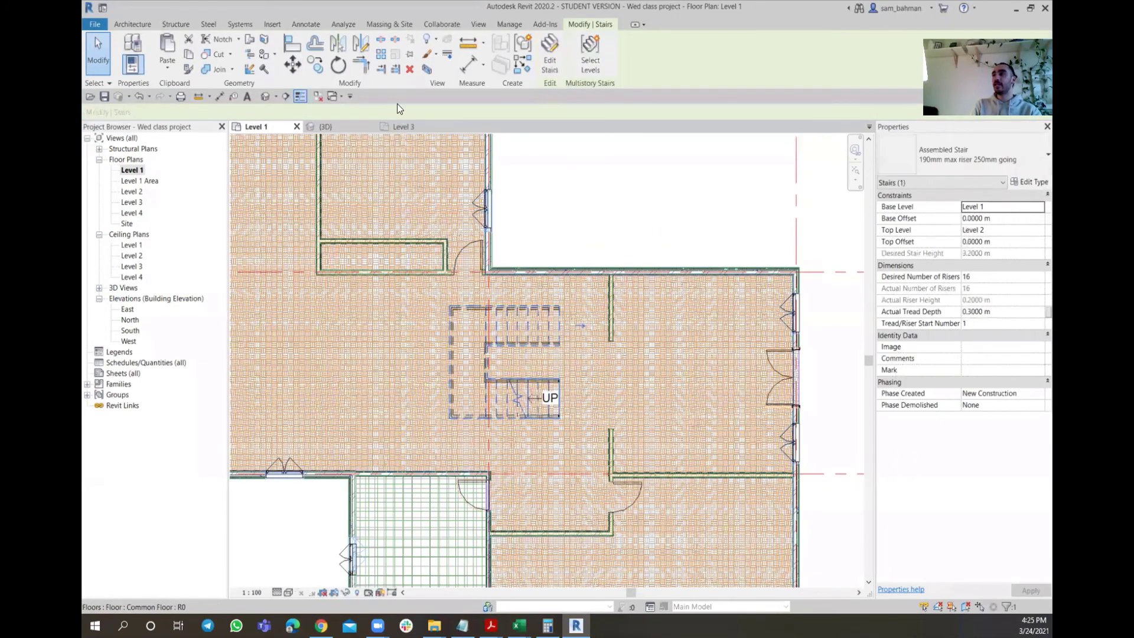
pyautogui.click(427, 69)
pyautogui.click(523, 588)
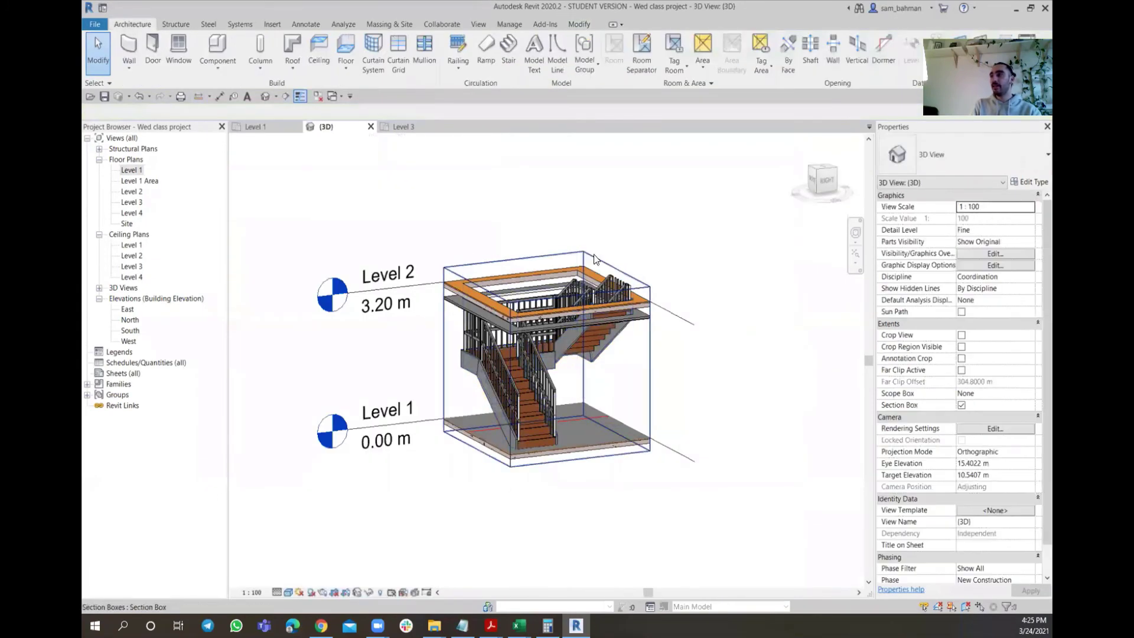
pyautogui.scroll(5, 613, 312)
pyautogui.keyDown('shift'); pyautogui.moveTo(613, 312); pyautogui.dragTo(325, 443, button='middle'); pyautogui.keyUp('shift')
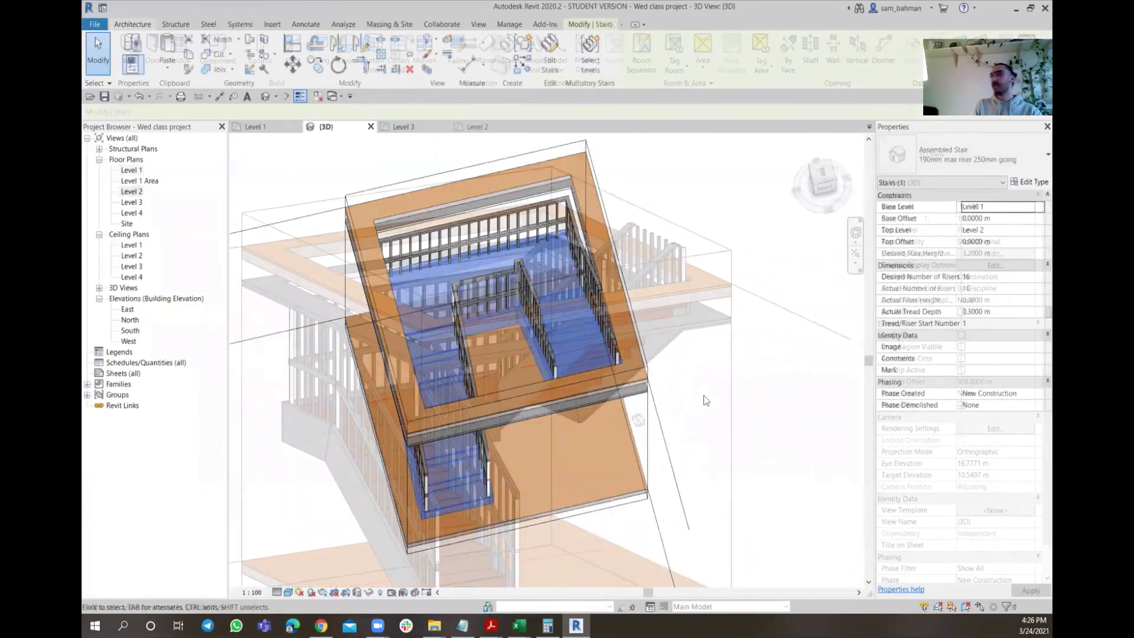
# Drag the section box's right face outward to include more Level 2 slab and surrounding walls.
pyautogui.scroll(5, 475, 396)
pyautogui.keyDown('shift'); pyautogui.moveTo(475, 396); pyautogui.dragTo(561, 435, button='middle'); pyautogui.keyUp('shift')
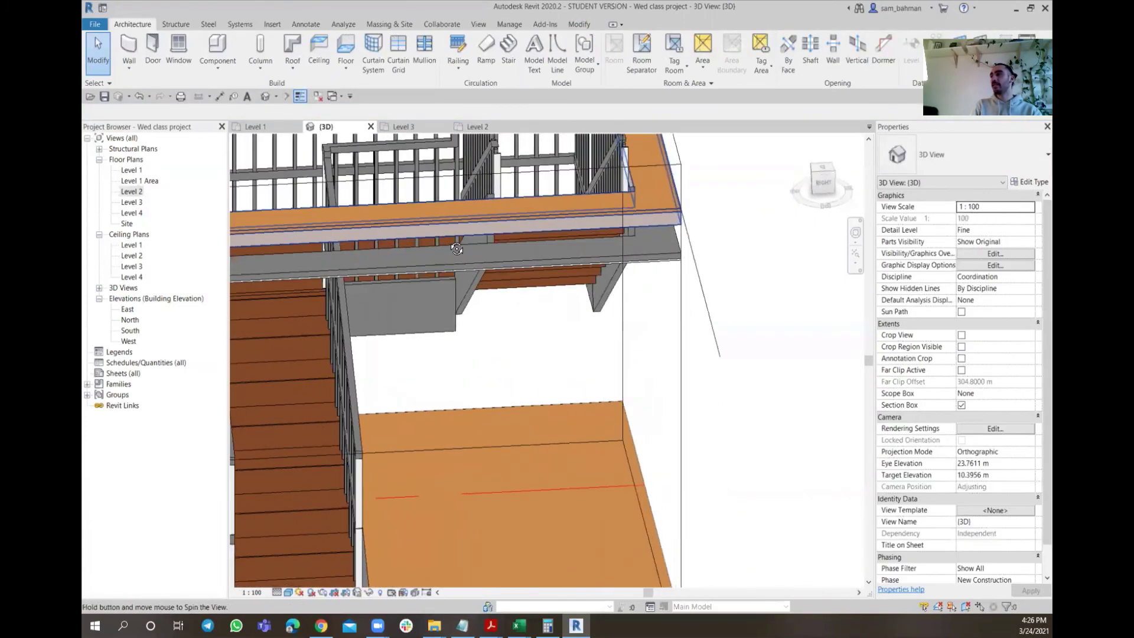
pyautogui.scroll(-5, 561, 435)
pyautogui.scroll(-3, 426, 332)
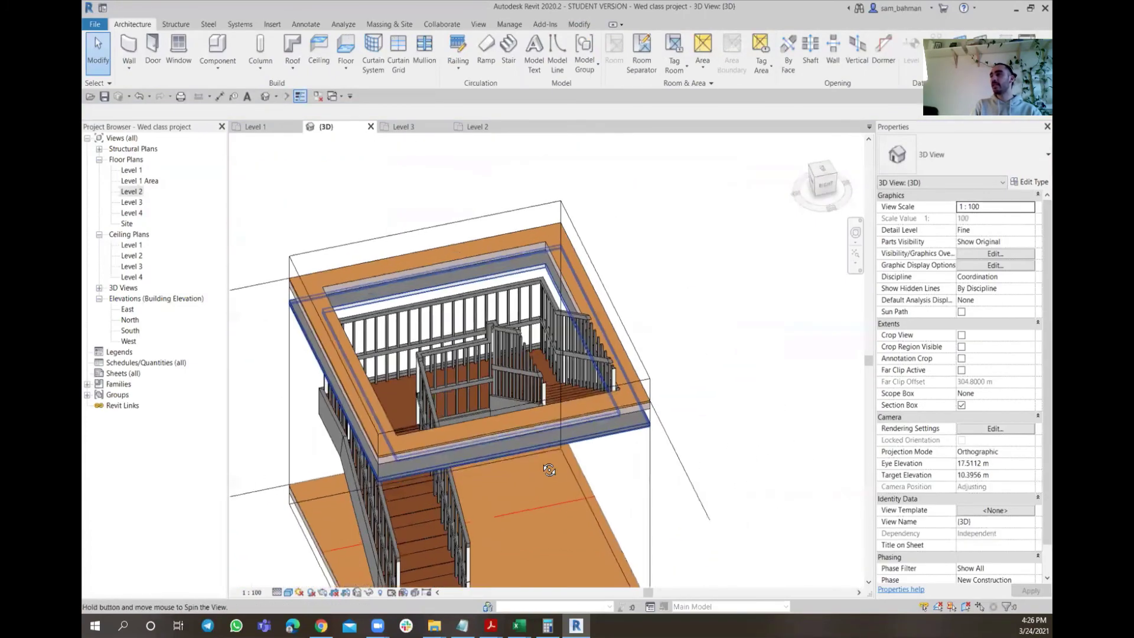
pyautogui.keyDown('shift'); pyautogui.moveTo(427, 333); pyautogui.dragTo(473, 361, button='middle'); pyautogui.keyUp('shift')
pyautogui.scroll(-2, 472, 360)
pyautogui.click(648, 452)
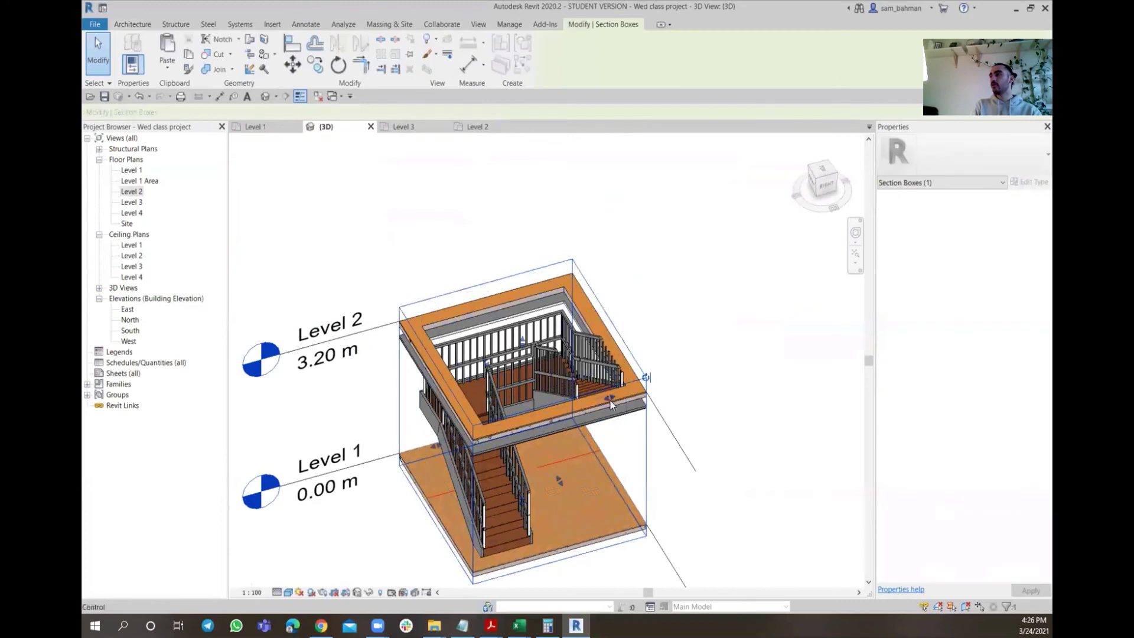
pyautogui.moveTo(611, 396); pyautogui.dragTo(696, 373)
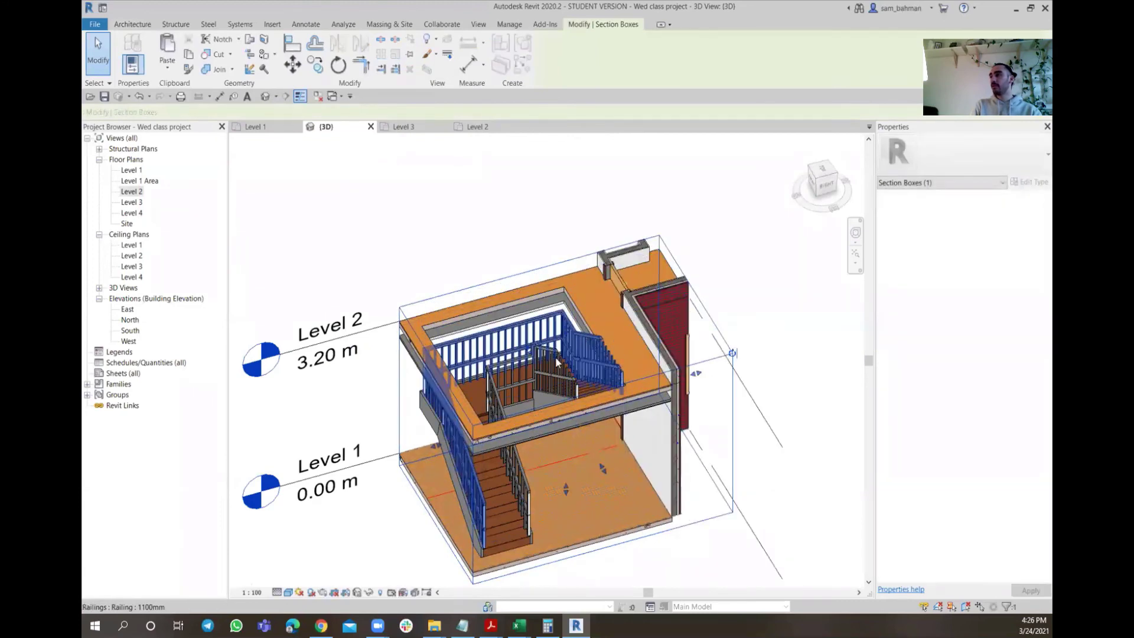
pyautogui.keyDown('shift'); pyautogui.moveTo(556, 362); pyautogui.dragTo(634, 450, button='middle'); pyautogui.keyUp('shift')
pyautogui.keyDown('shift'); pyautogui.moveTo(706, 470); pyautogui.dragTo(586, 417, button='middle'); pyautogui.keyUp('shift')
pyautogui.scroll(2, 596, 399)
pyautogui.scroll(-3, 591, 385)
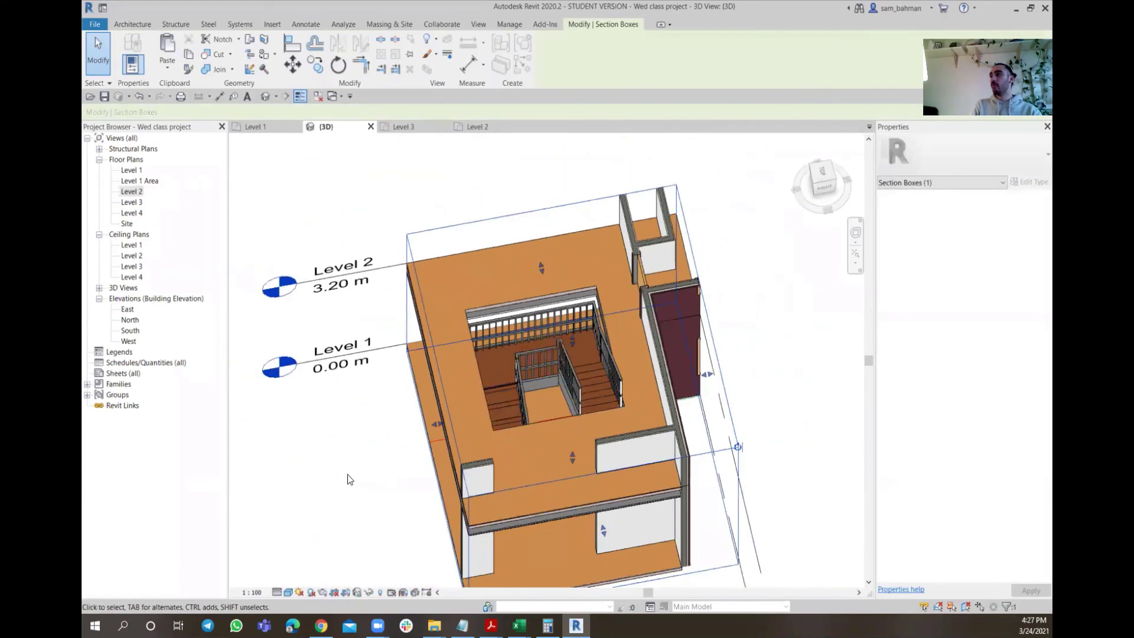
# Start a railing sketch path with its base level set to Level 2.
pyautogui.click(347, 474)
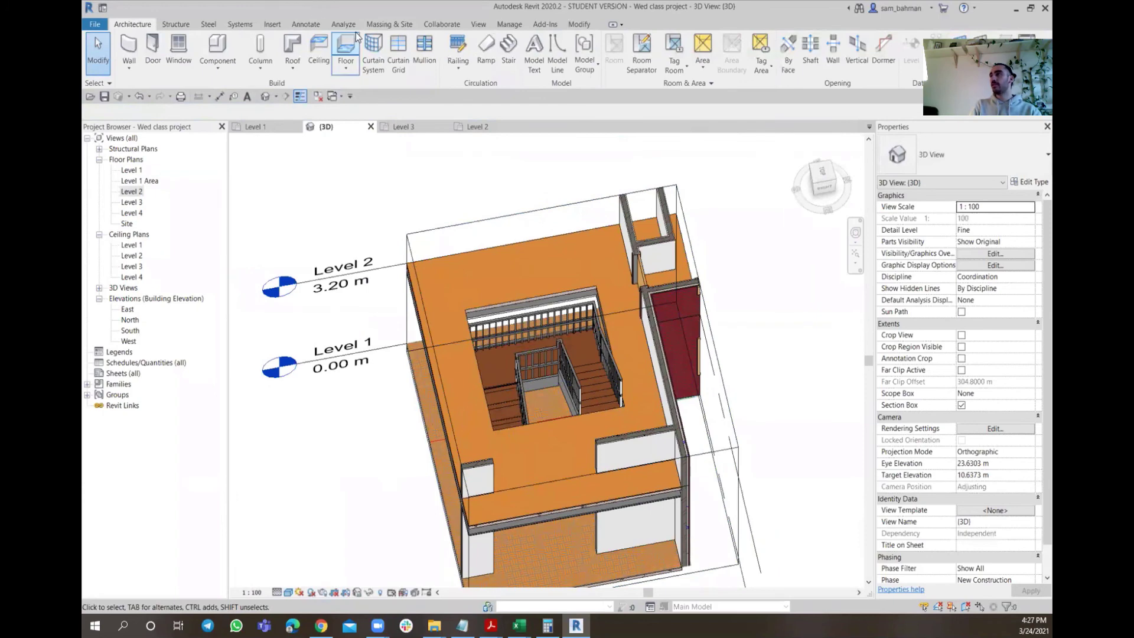
pyautogui.click(454, 57)
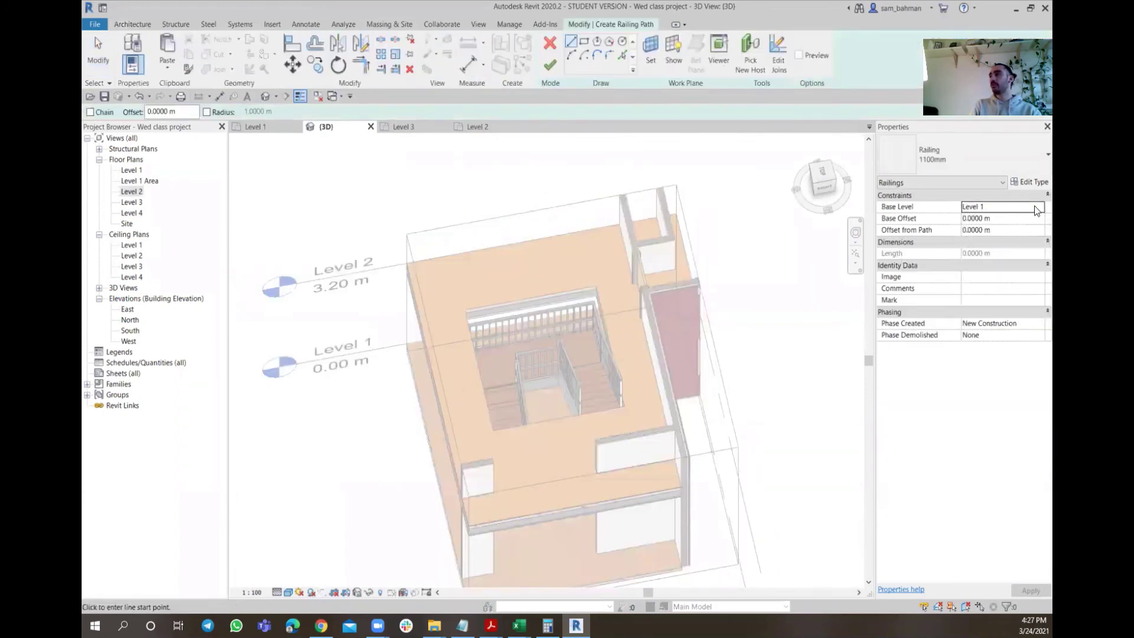
pyautogui.click(1034, 205)
pyautogui.click(990, 238)
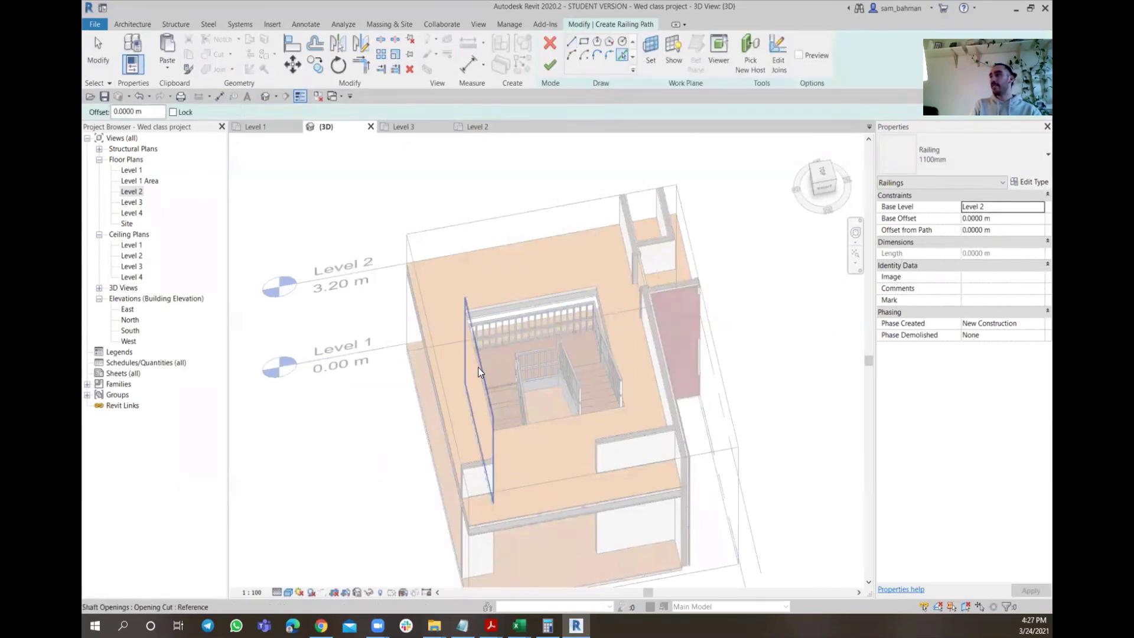
# Pick the shaft opening's edges as the railing path lines.
pyautogui.scroll(6, 478, 372)
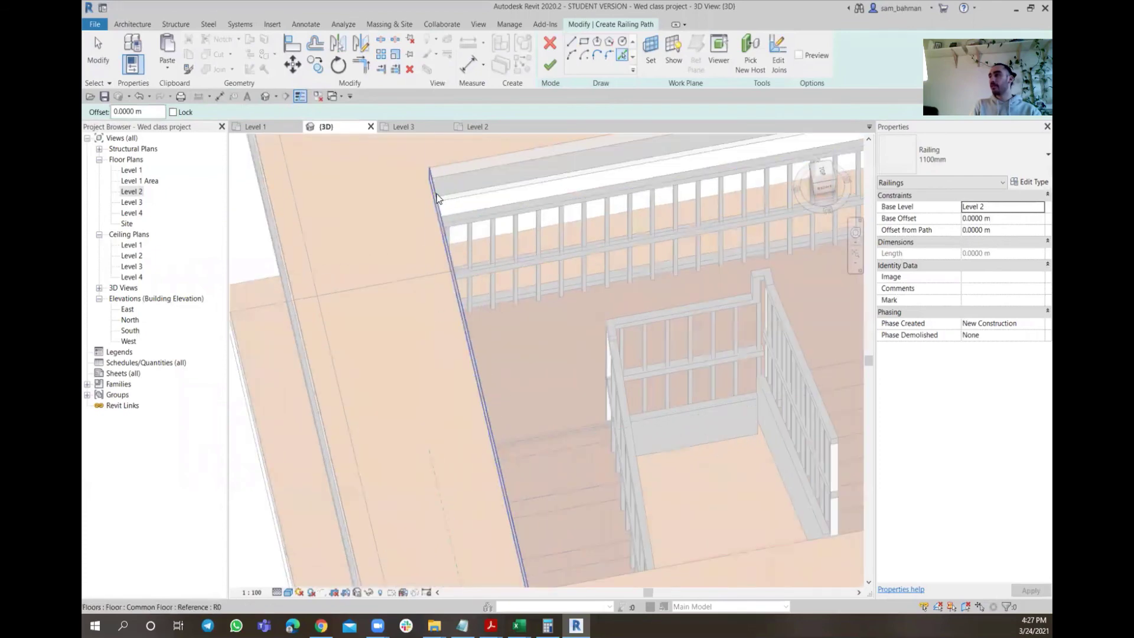
pyautogui.click(432, 195)
pyautogui.scroll(-8, 456, 167)
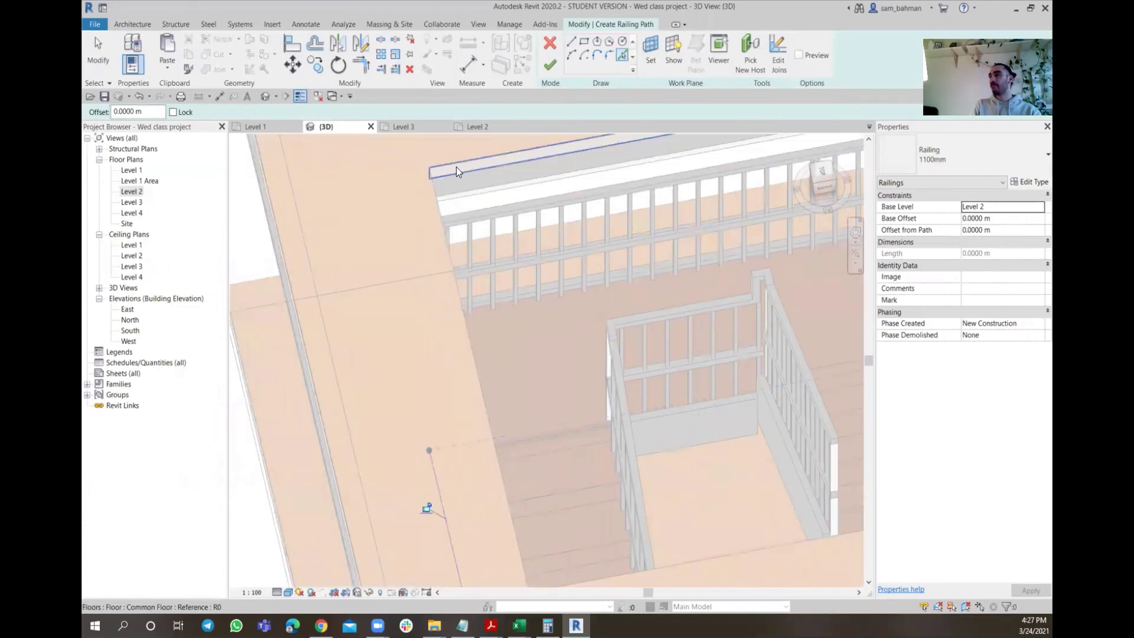
pyautogui.moveTo(685, 367); pyautogui.dragTo(703, 383, button='middle')
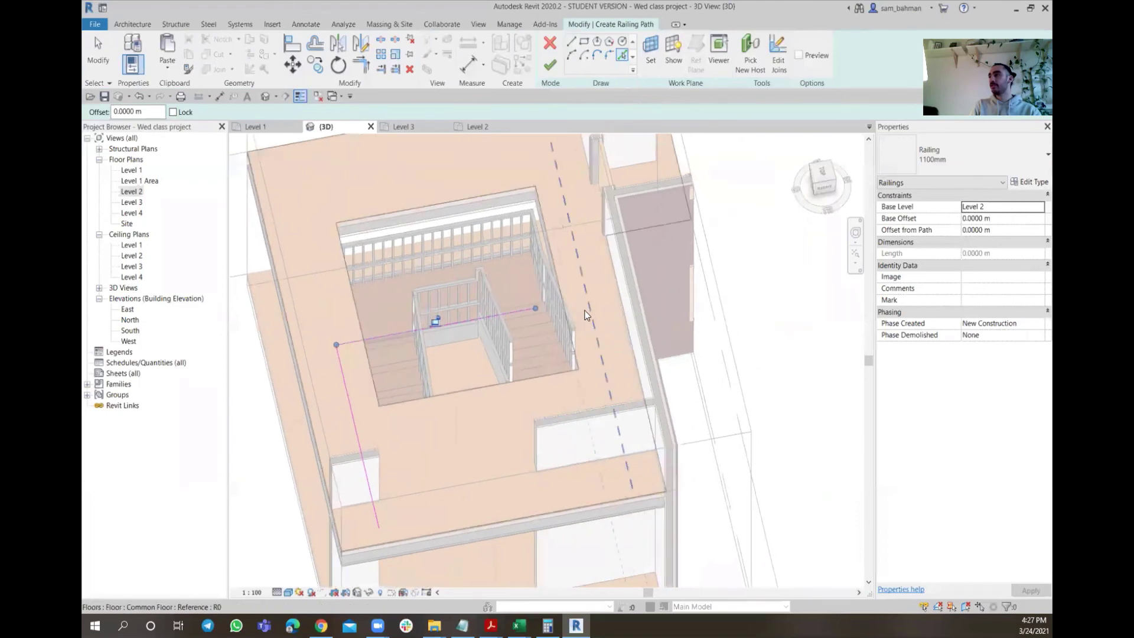
pyautogui.scroll(8, 540, 228)
pyautogui.scroll(-8, 537, 218)
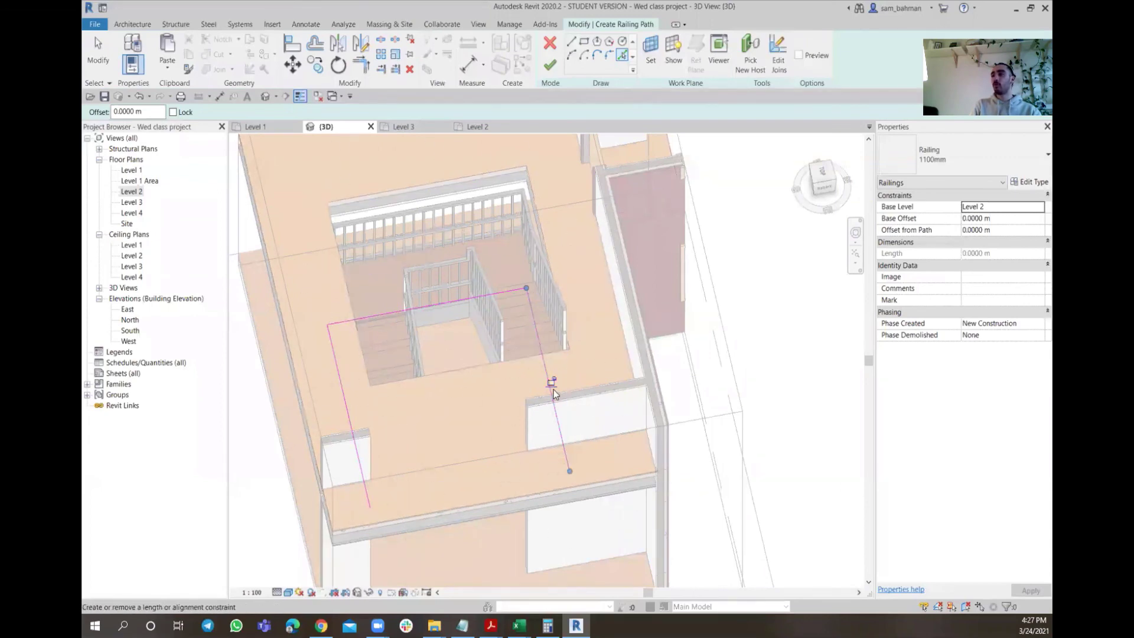
pyautogui.keyDown('shift'); pyautogui.moveTo(594, 381); pyautogui.dragTo(567, 470, button='middle'); pyautogui.keyUp('shift')
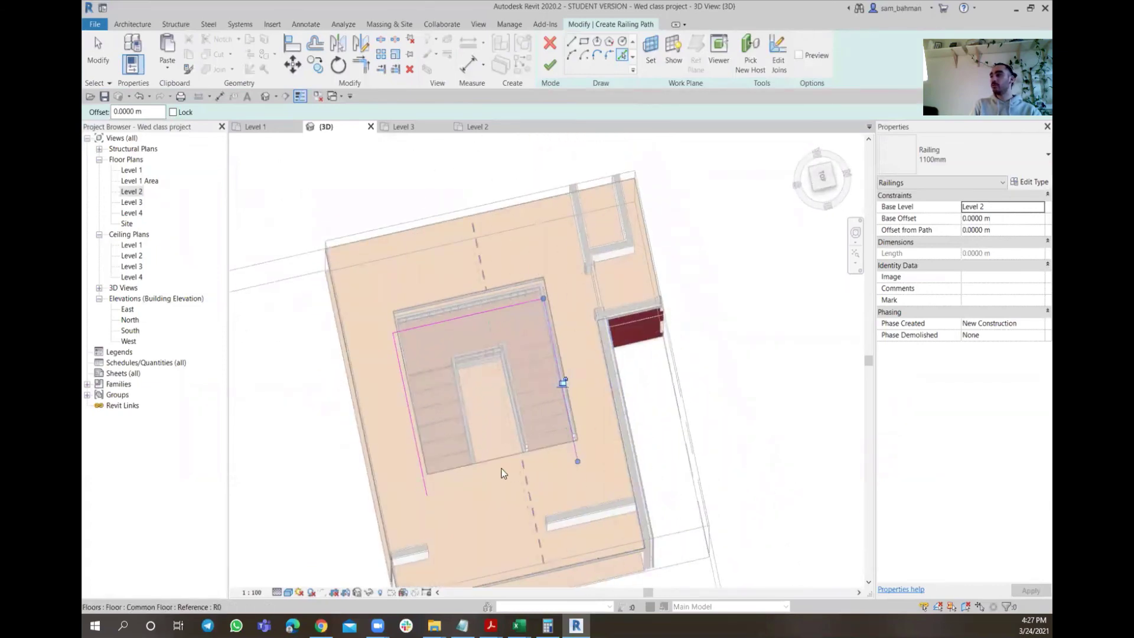
pyautogui.click(477, 459)
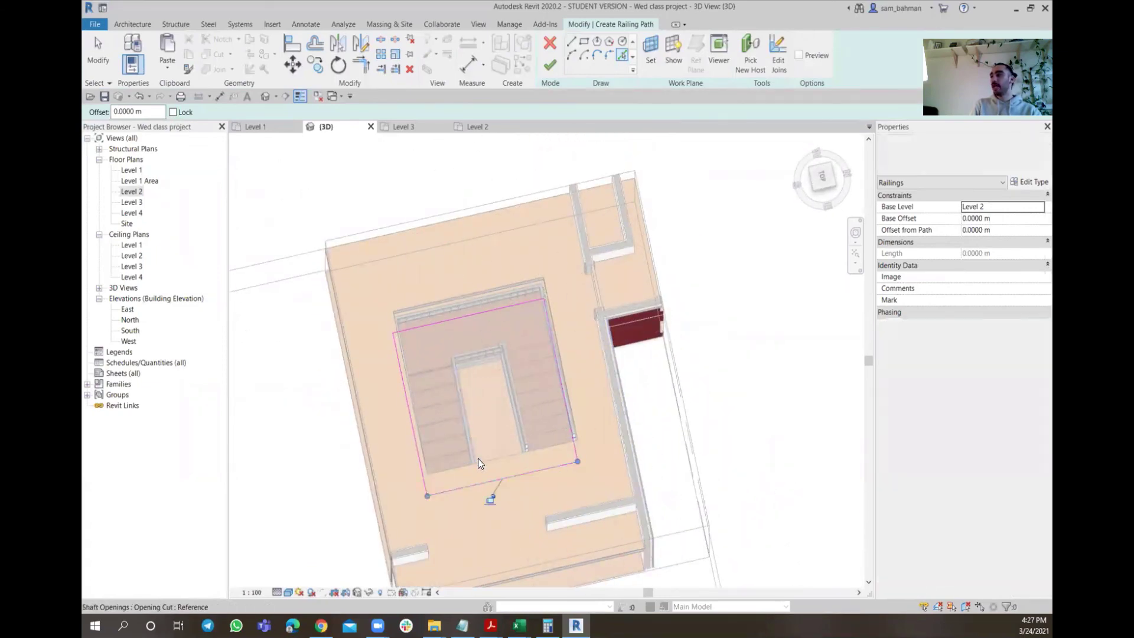
pyautogui.moveTo(478, 459)
pyautogui.keyDown('shift'); pyautogui.mouseDown(button='middle')
pyautogui.moveTo(530, 471)
pyautogui.moveTo(543, 461)
pyautogui.mouseUp(button='middle'); pyautogui.keyUp('shift')
pyautogui.click(96, 55)
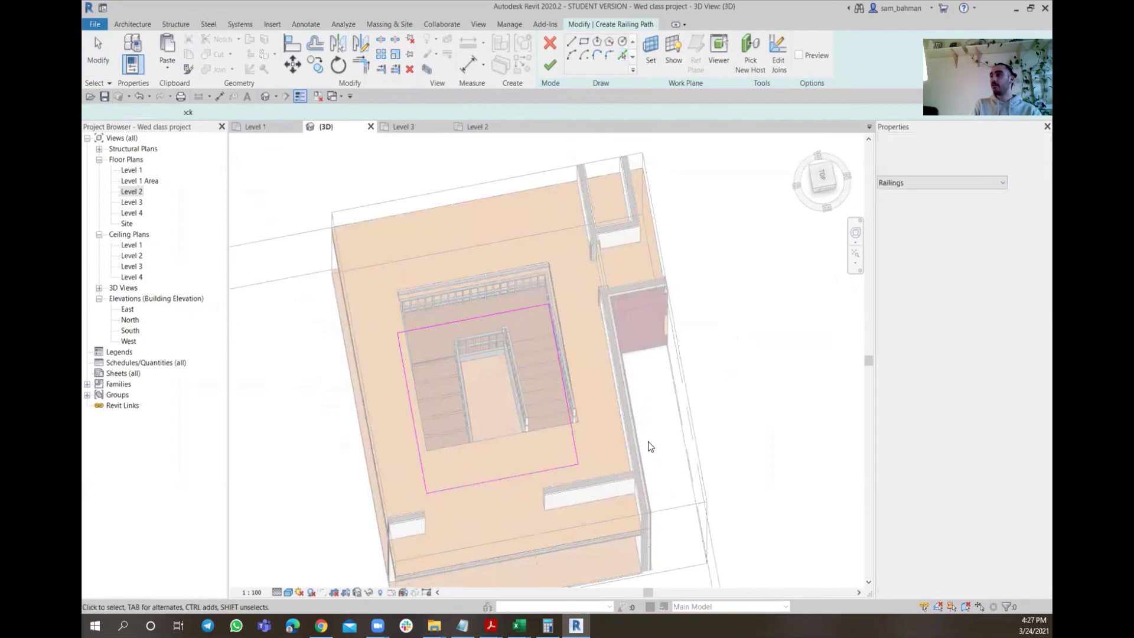
# Move the bottom railing path line into place along the opening edge.
pyautogui.click(556, 467)
pyautogui.moveTo(561, 468); pyautogui.dragTo(539, 473)
pyautogui.moveTo(540, 473)
pyautogui.keyDown('shift'); pyautogui.mouseDown(button='middle')
pyautogui.moveTo(530, 324)
pyautogui.moveTo(541, 433)
pyautogui.mouseUp(button='middle'); pyautogui.keyUp('shift')
pyautogui.click(764, 325)
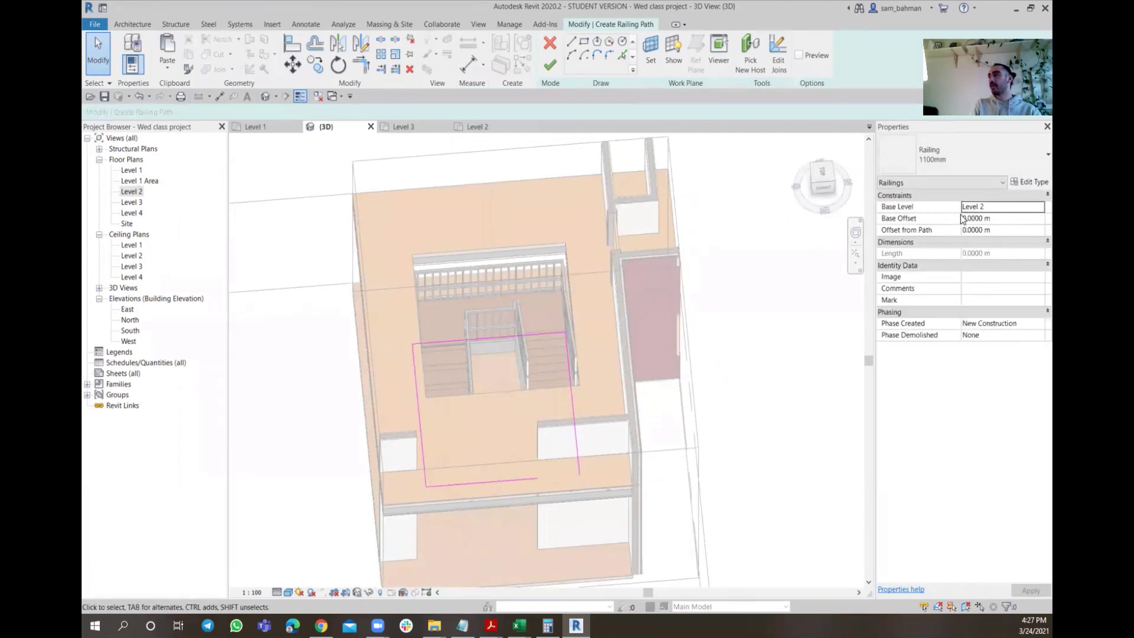
pyautogui.click(549, 65)
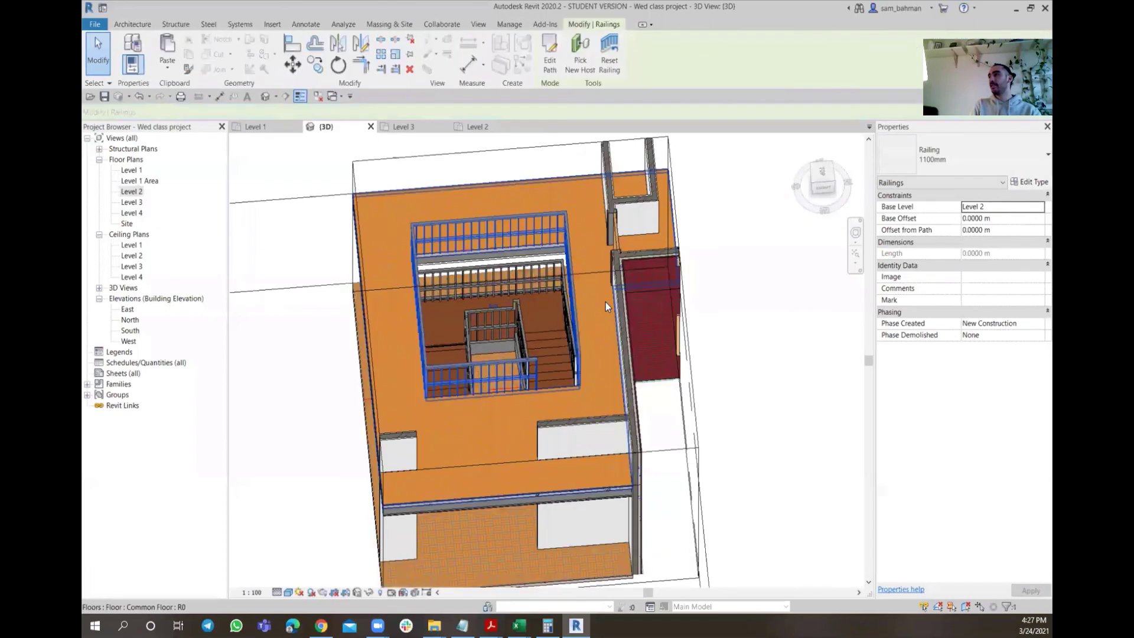